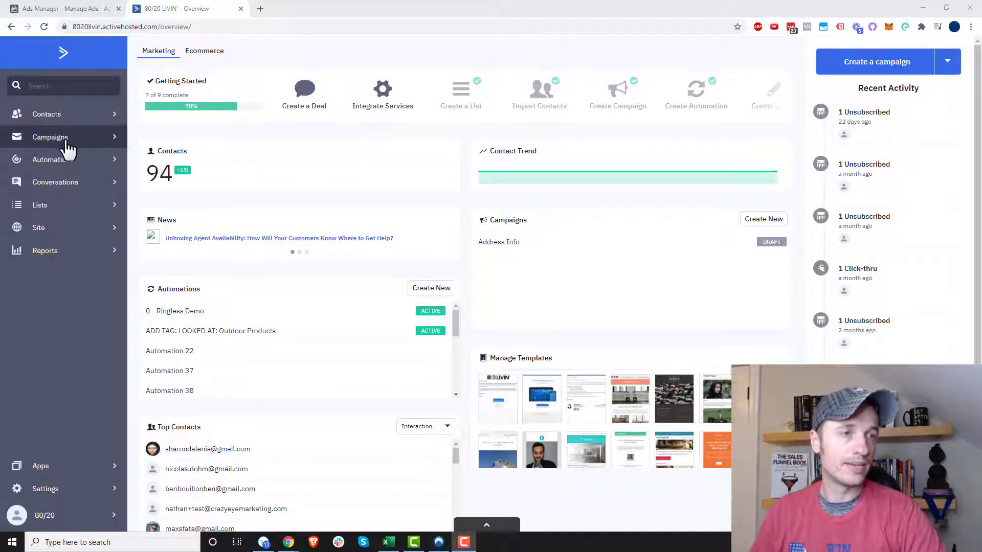
Step: Add a campaign message variable named Demo Header with the tag demo_header, used in the 8020 LIVIN list
left_click(65, 140)
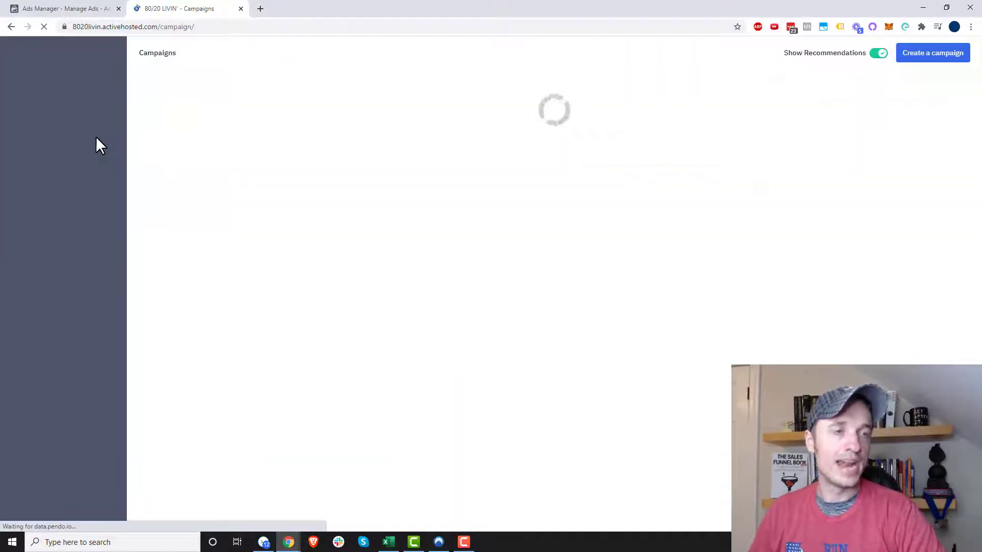
left_click(88, 122)
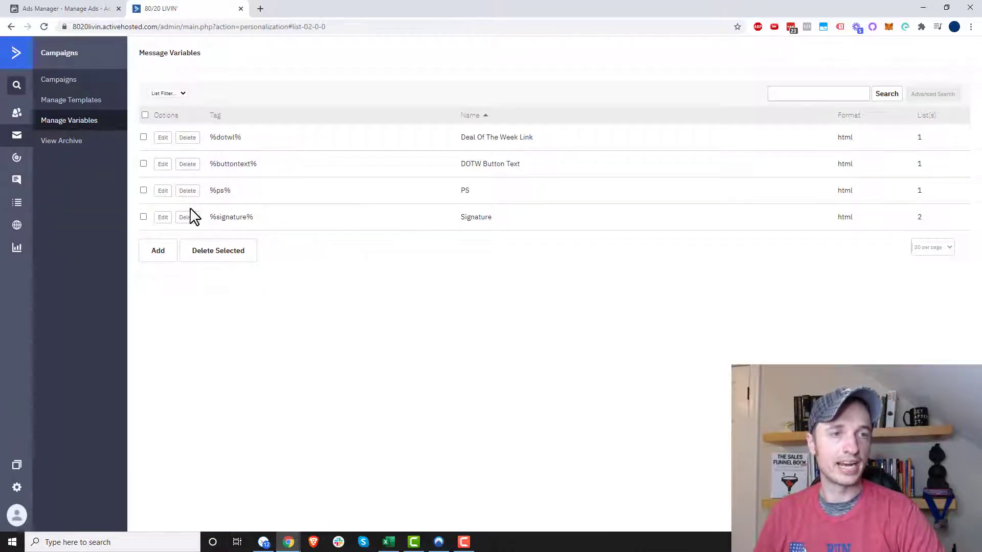
left_click(156, 257)
left_click(333, 88)
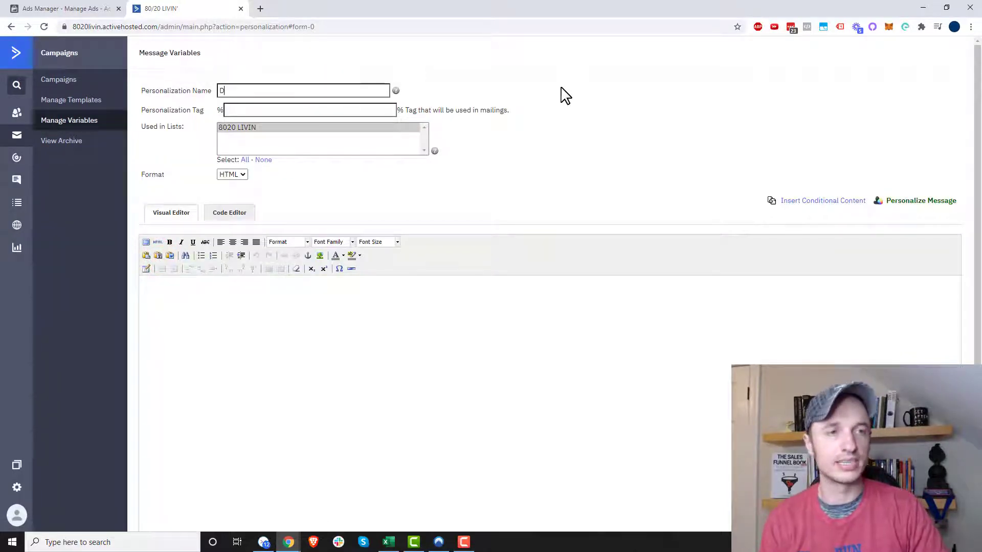
type("Demo Header")
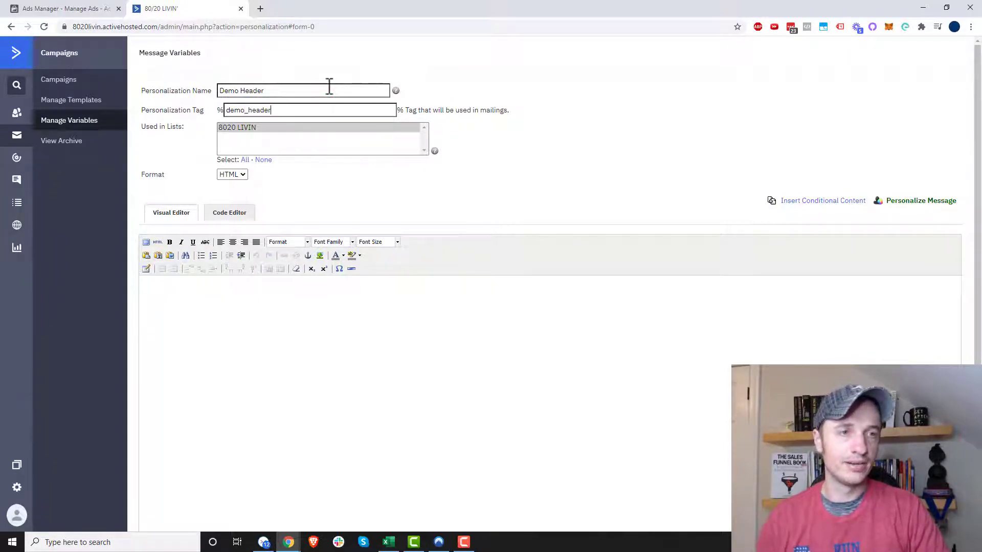
left_click(250, 131)
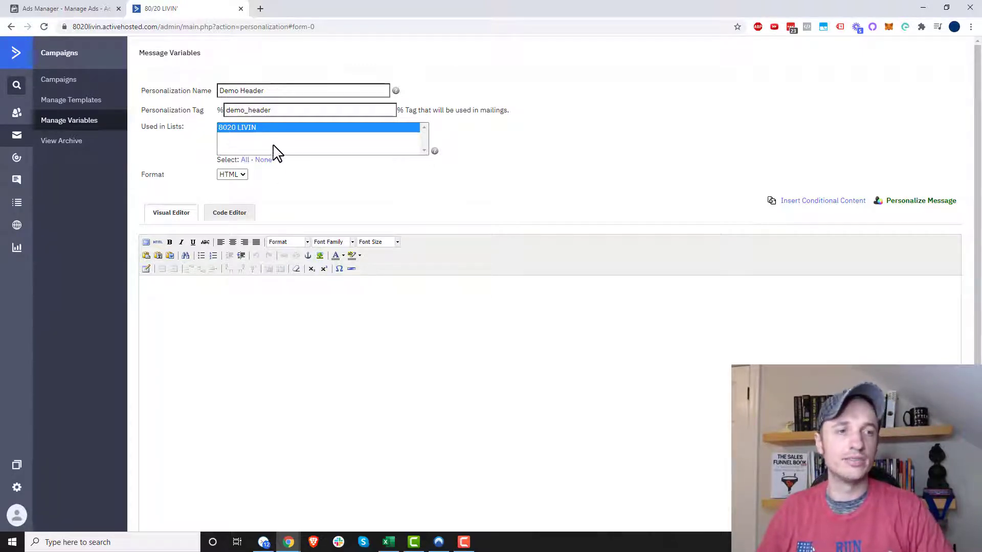
Step: Start inserting an image in the variable's visual editor, uploading the logo and choosing logo-orange_1.png as its source
scroll(193, 281, "down", 1)
left_click(190, 242)
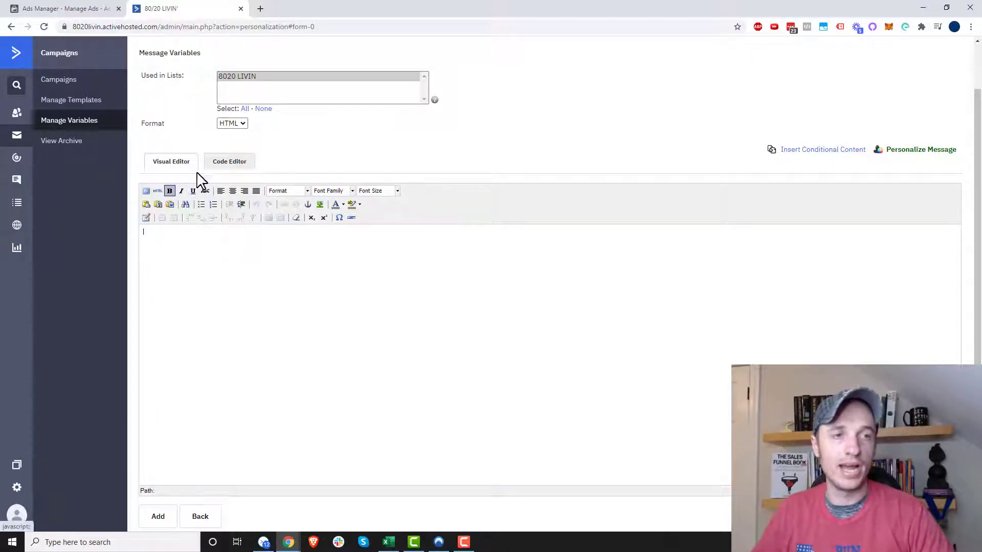
scroll(220, 128, "up", 1)
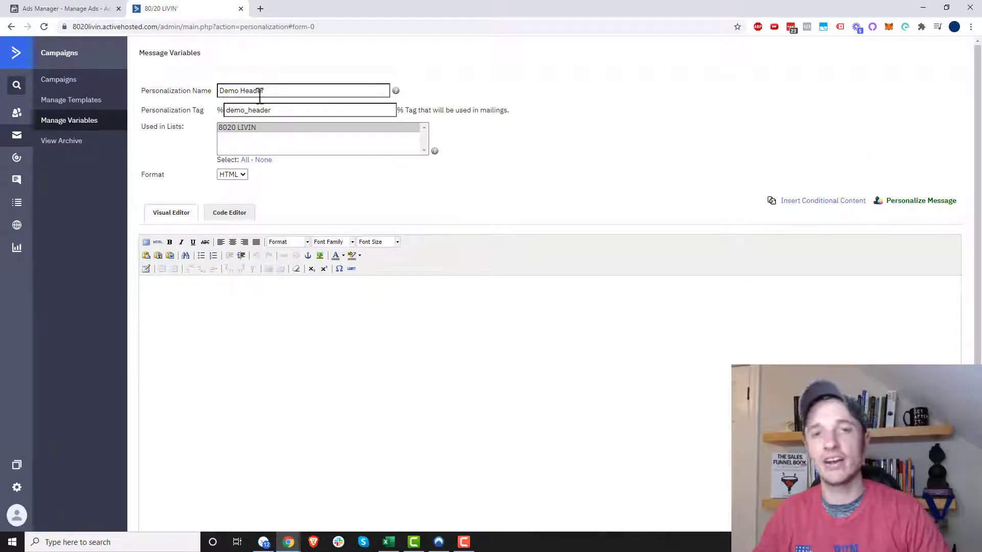
scroll(258, 97, "down", 1)
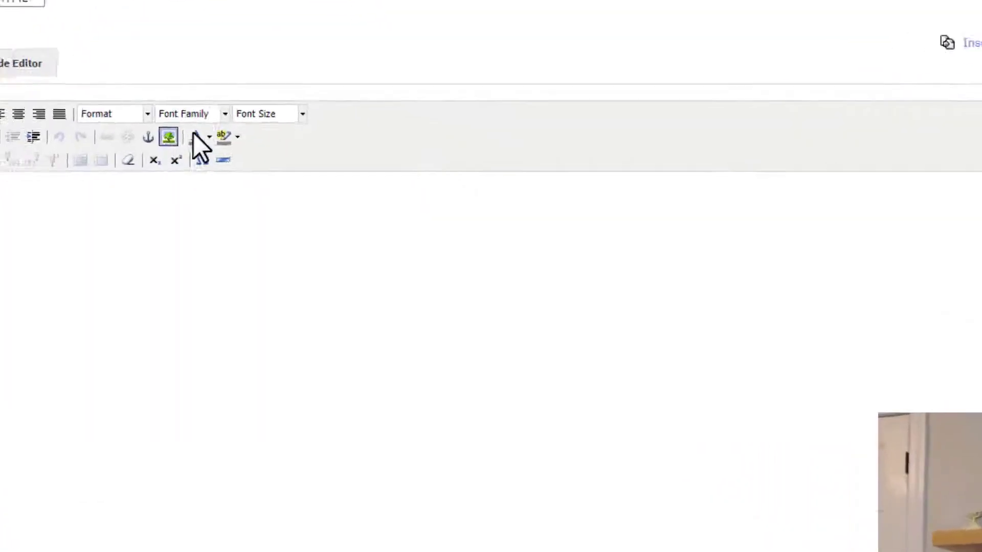
left_click(98, 105)
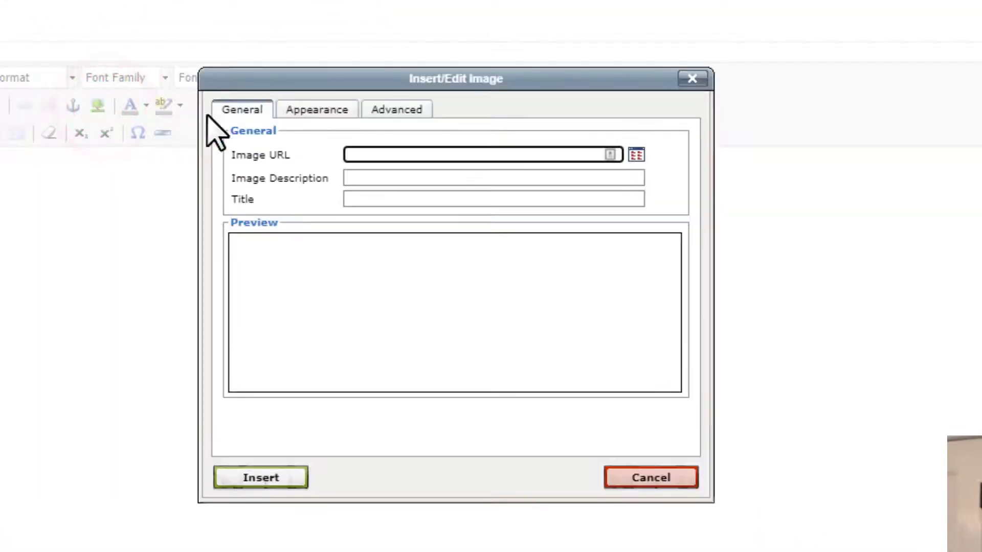
left_click(637, 155)
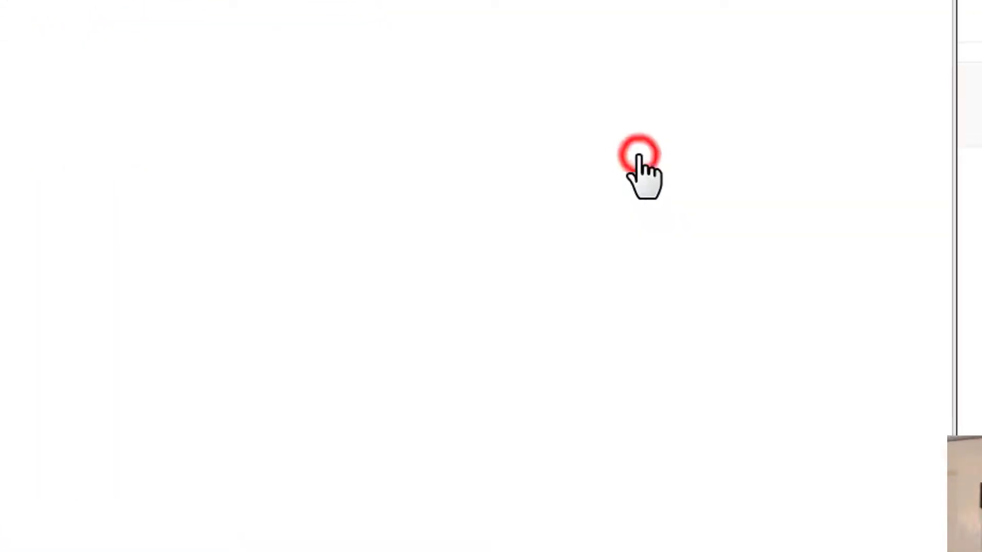
left_click(814, 43)
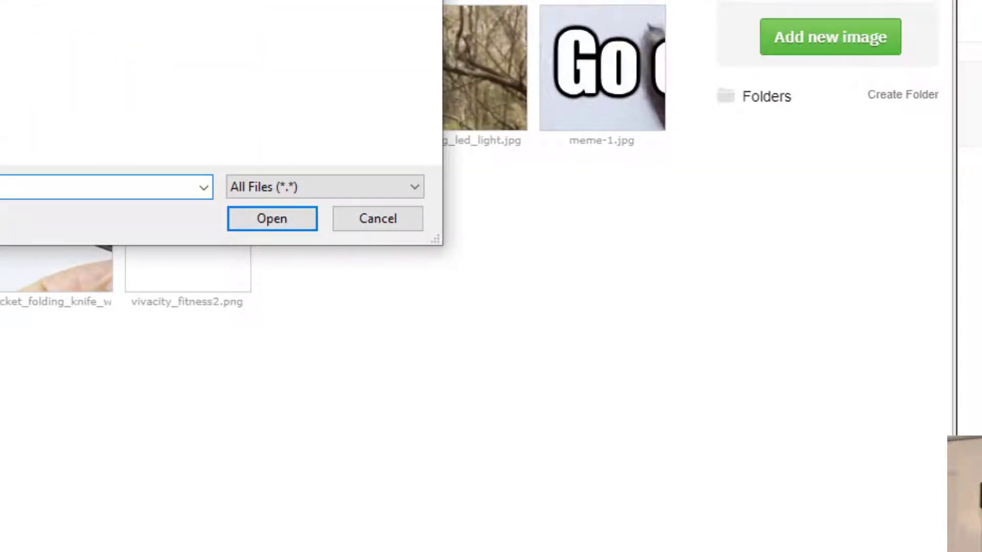
left_click(279, 220)
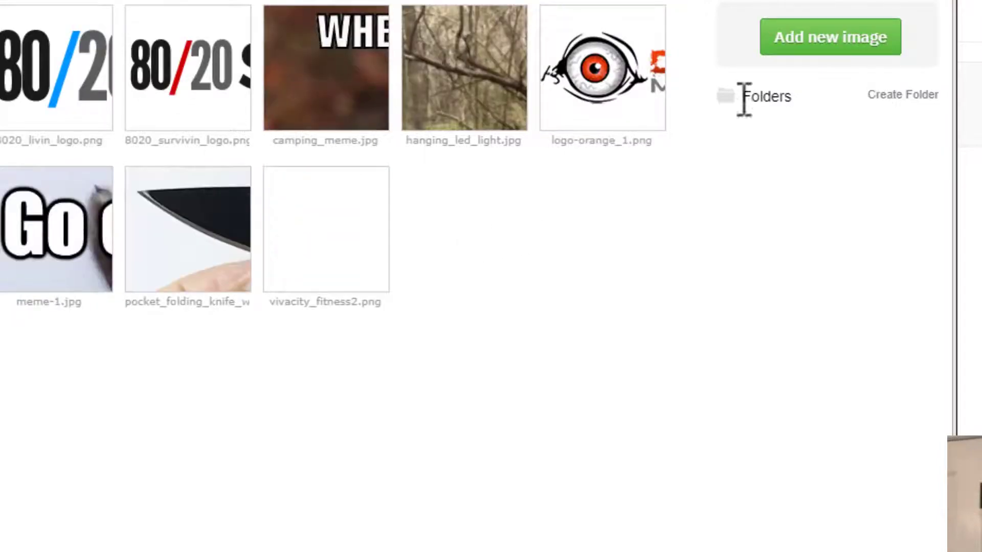
left_click(603, 52)
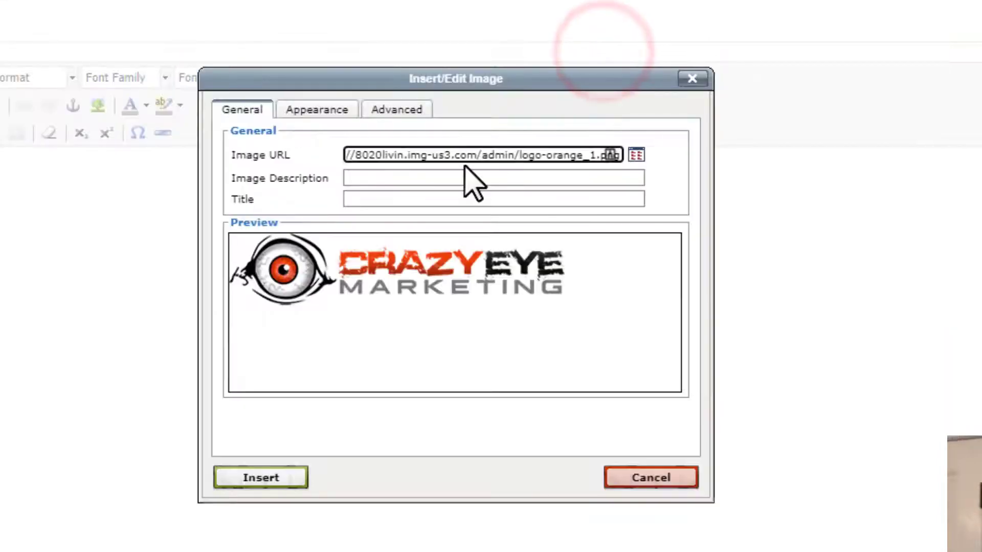
Step: Set both the image description and the title to Crazy Eye Marketing
left_click(435, 178)
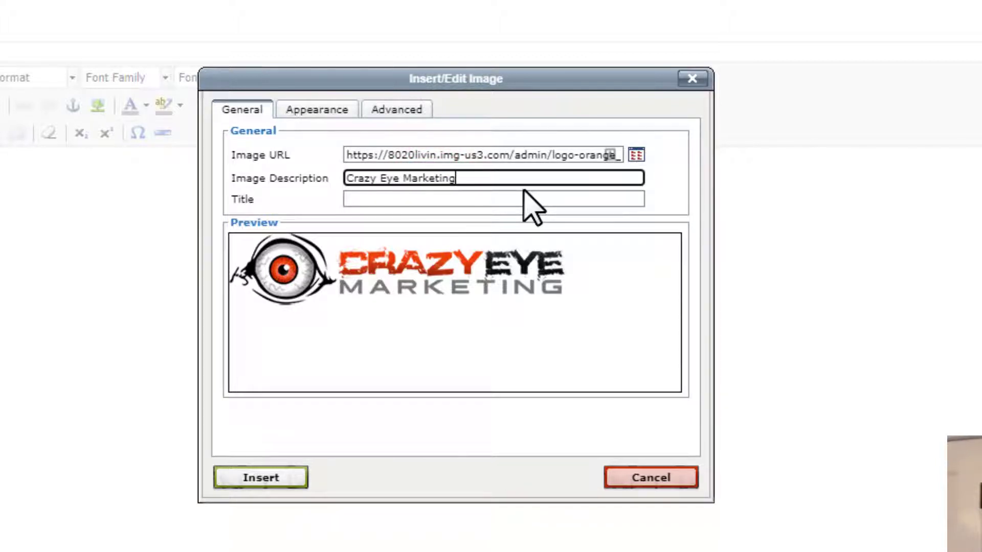
key("ctrl+a")
key("ctrl+c")
left_click(495, 205)
key("ctrl+v")
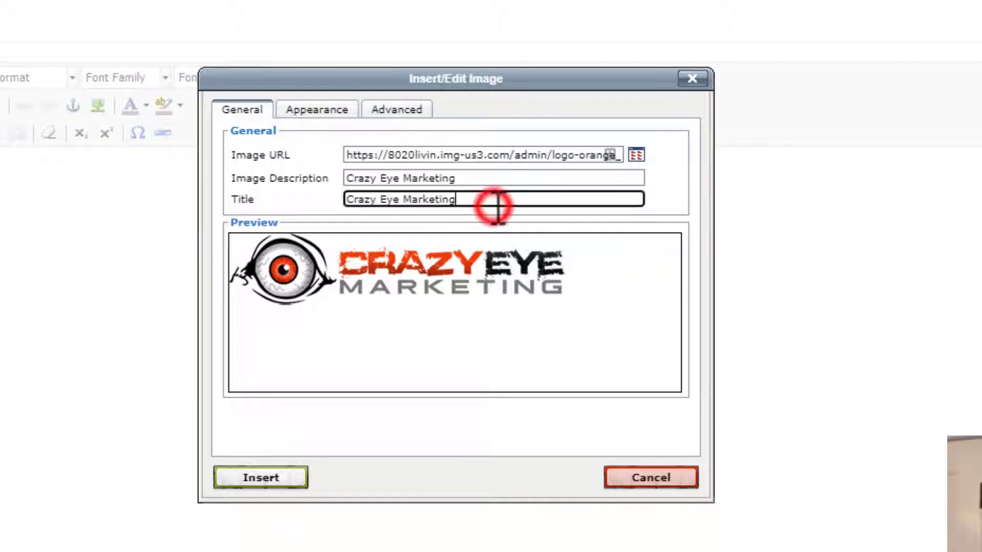
Step: Set the logo image's alignment to Middle and its border to 0
left_click(321, 111)
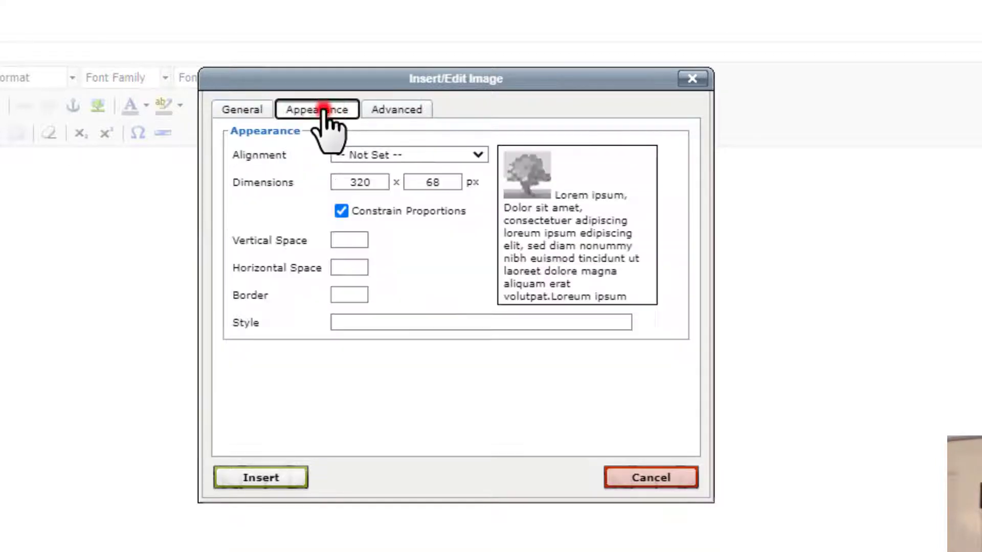
left_click(411, 155)
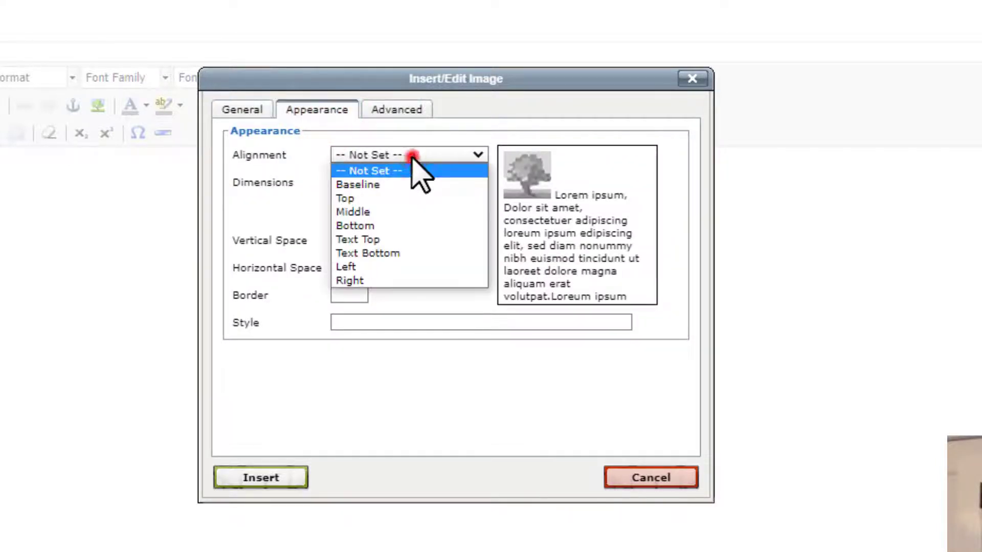
left_click(391, 214)
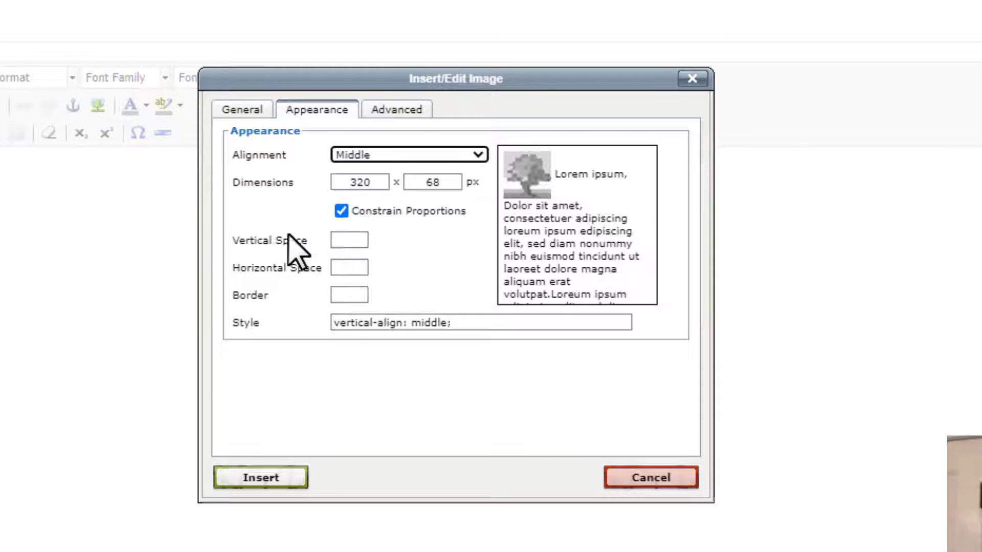
left_click(347, 295)
type("0")
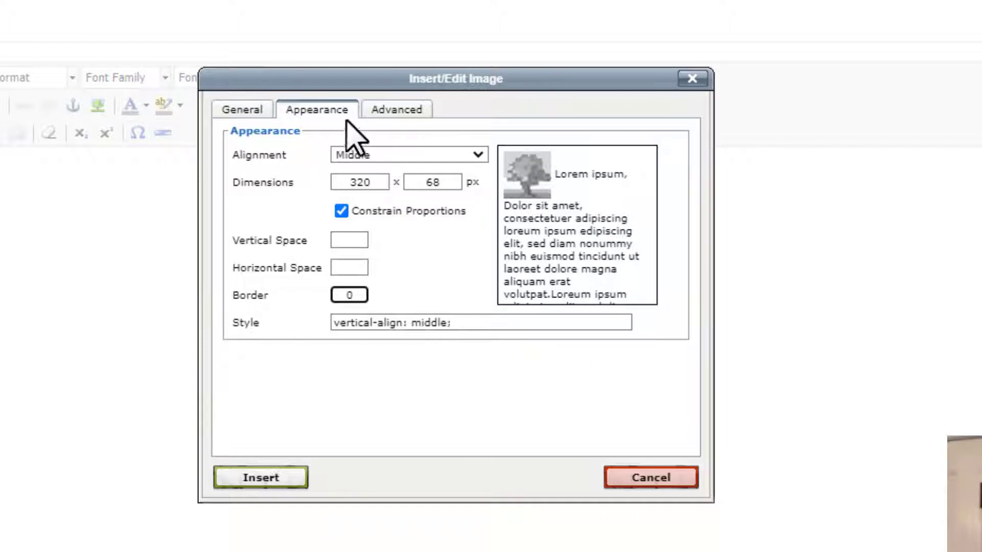
Step: Reset the image alignment to Not Set and insert the logo into the variable's content
left_click(353, 154)
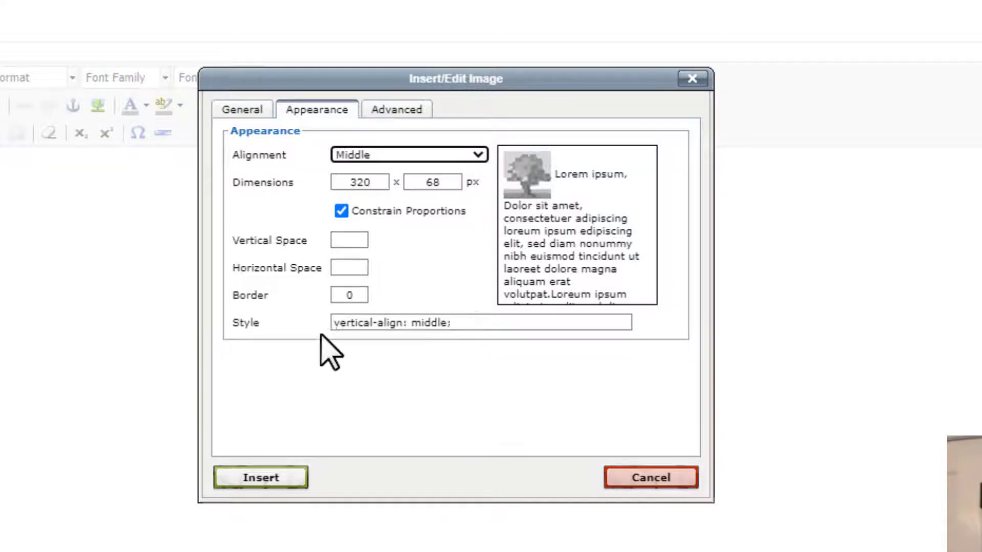
left_click_drag(348, 330, 397, 331)
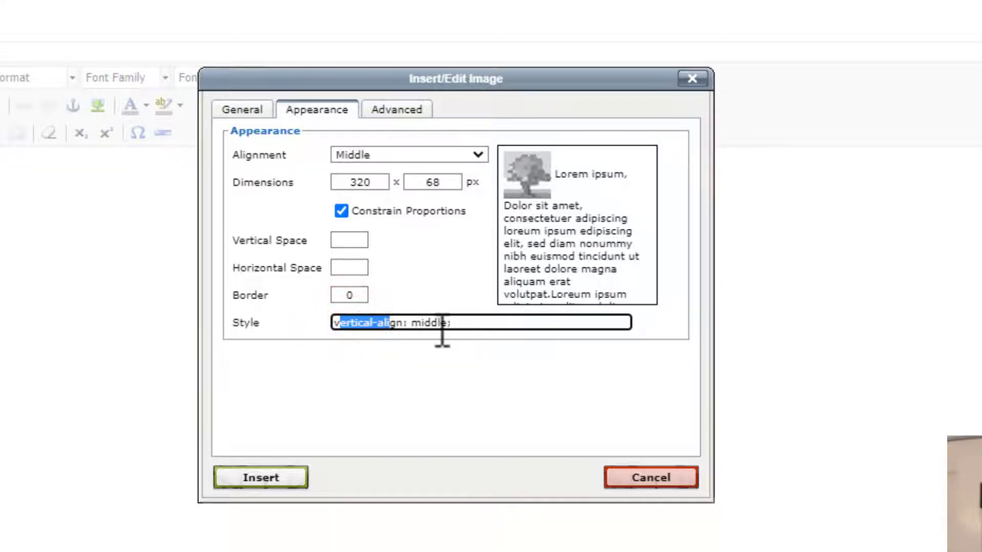
left_click(407, 156)
left_click(400, 171)
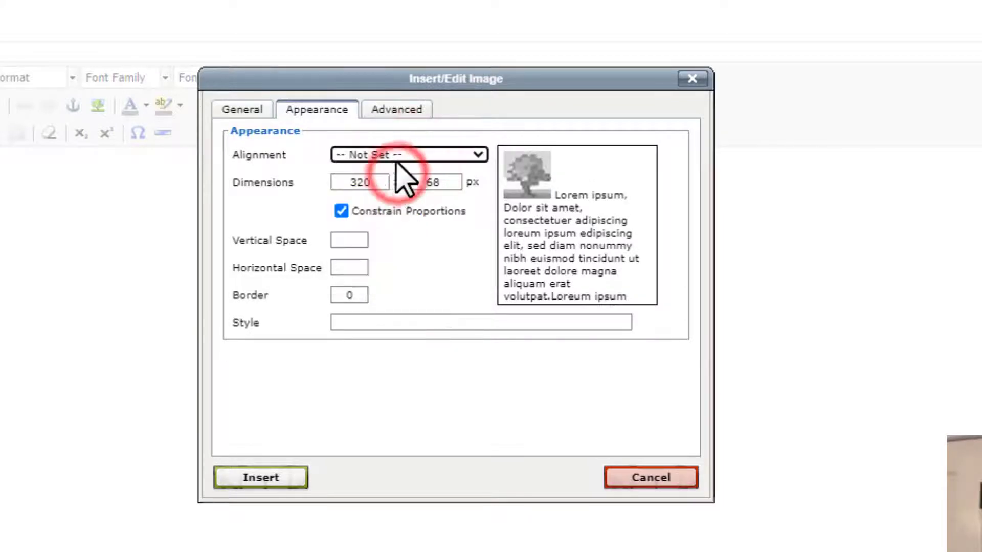
left_click(394, 105)
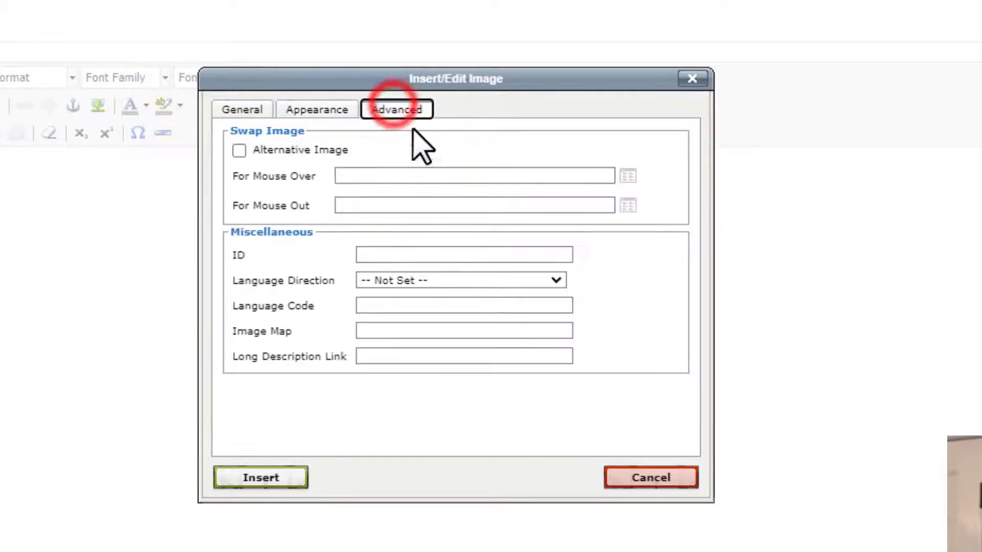
left_click(239, 150)
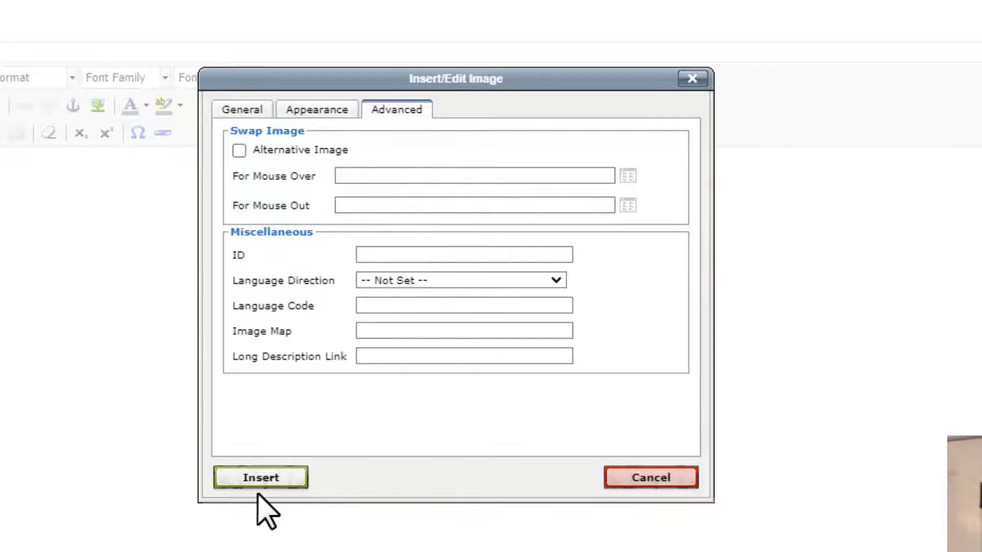
left_click(270, 483)
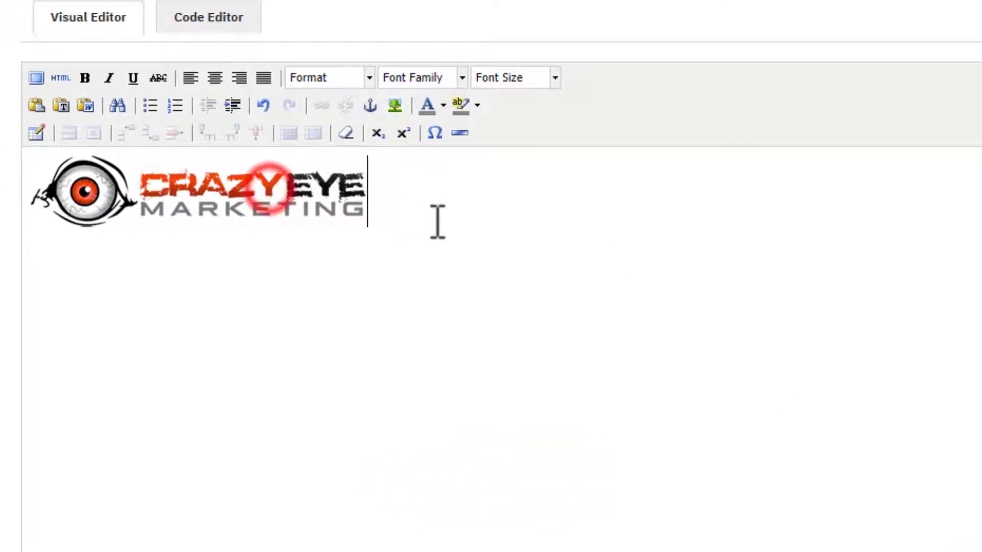
left_click_drag(412, 196, 5, 218)
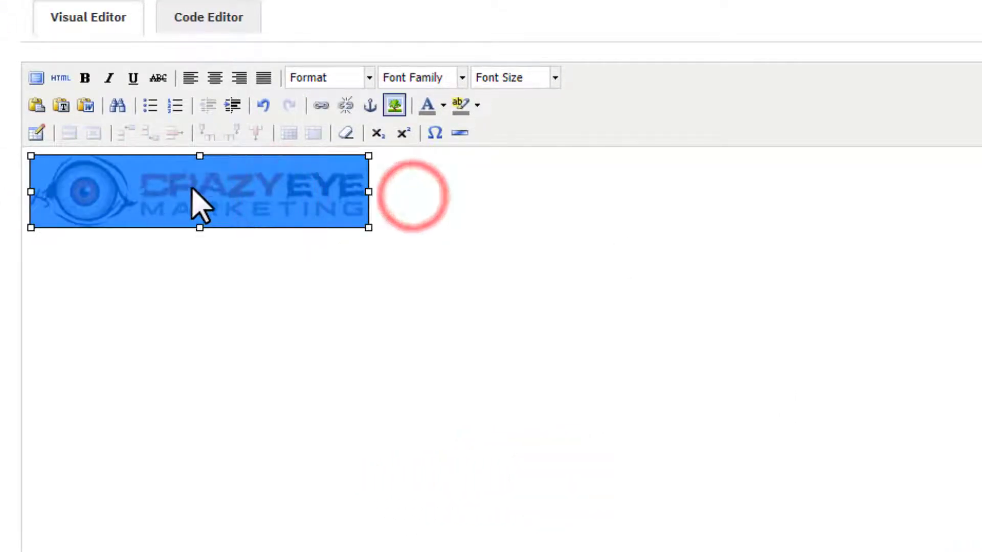
left_click(219, 81)
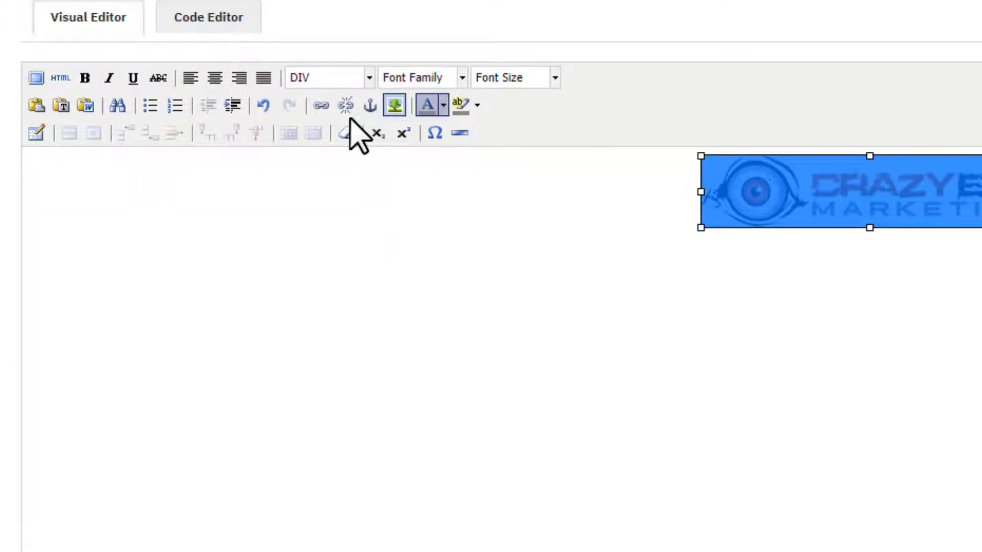
left_click(321, 106)
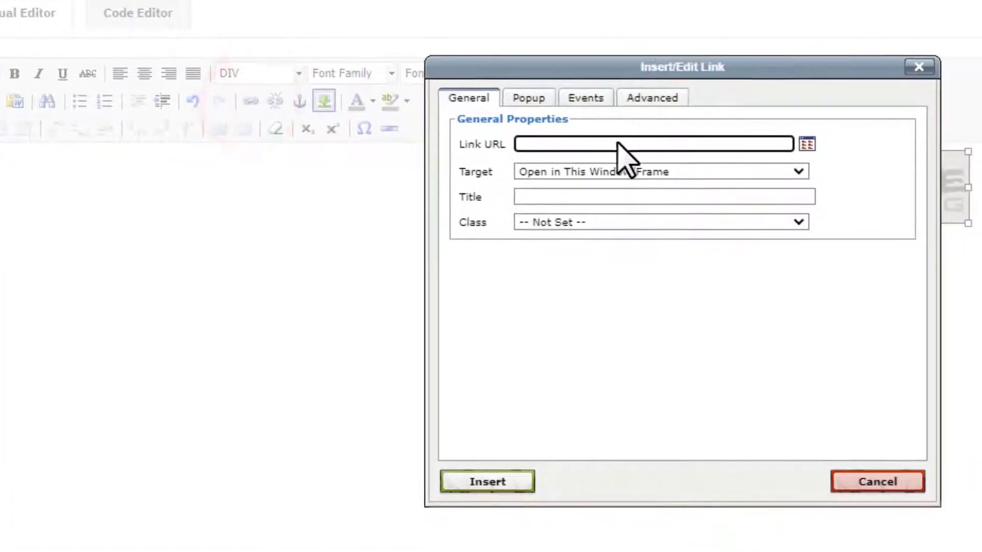
type("ht")
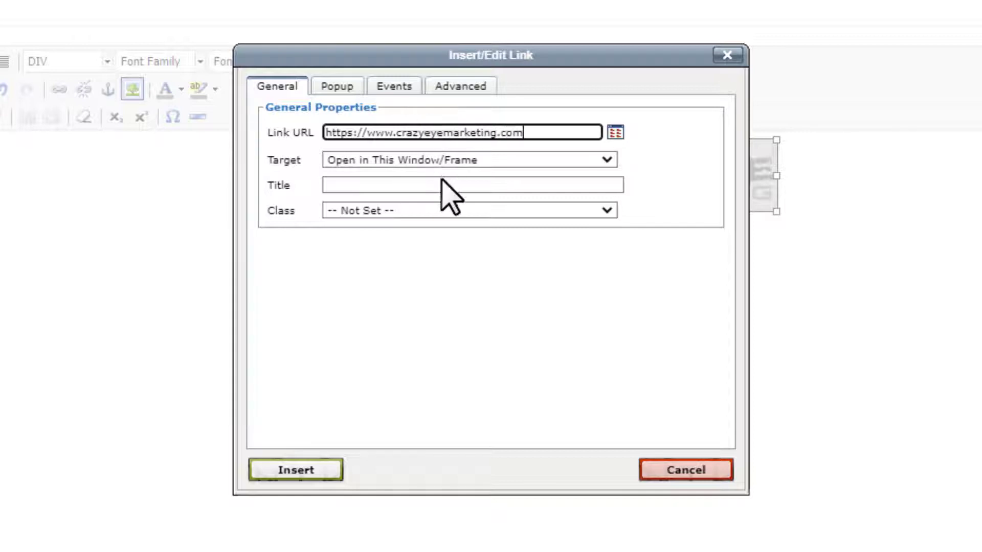
left_click(336, 86)
left_click(389, 86)
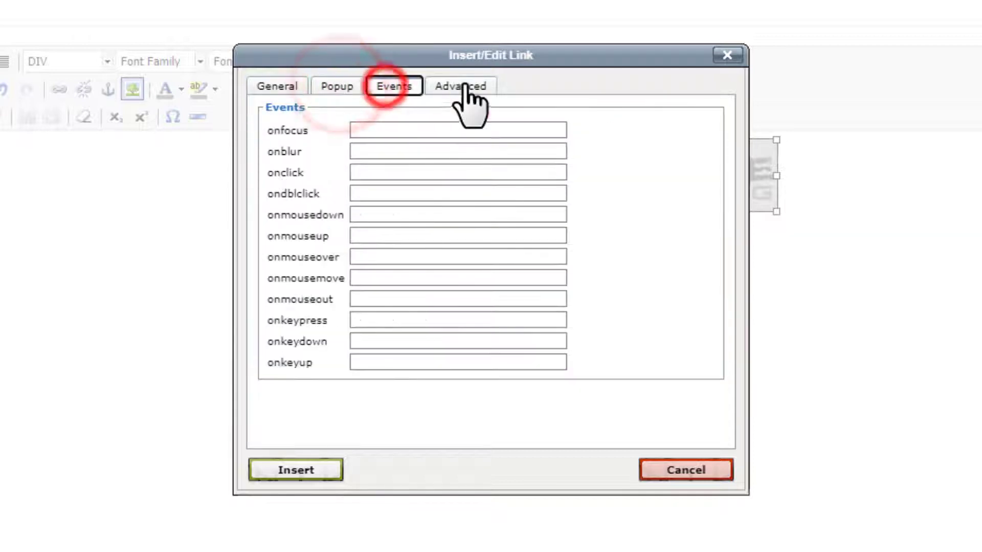
left_click(460, 86)
left_click(276, 86)
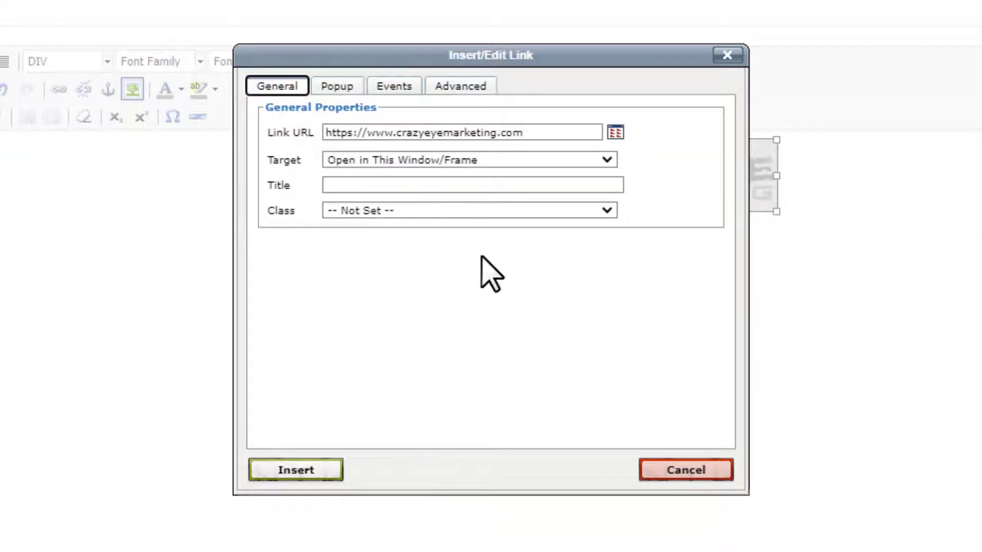
left_click(309, 474)
left_click(807, 352)
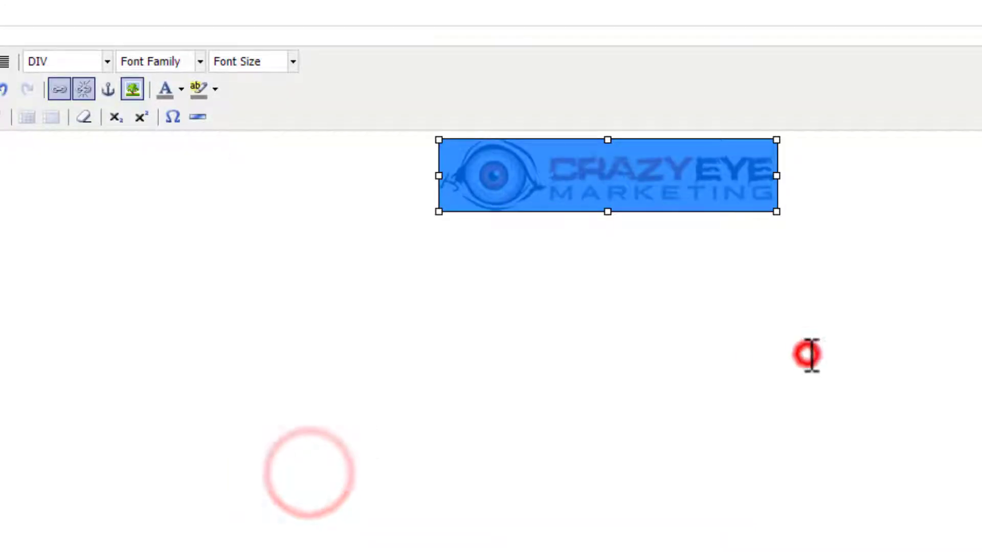
Step: Save the Demo Header message variable
left_click(959, 139)
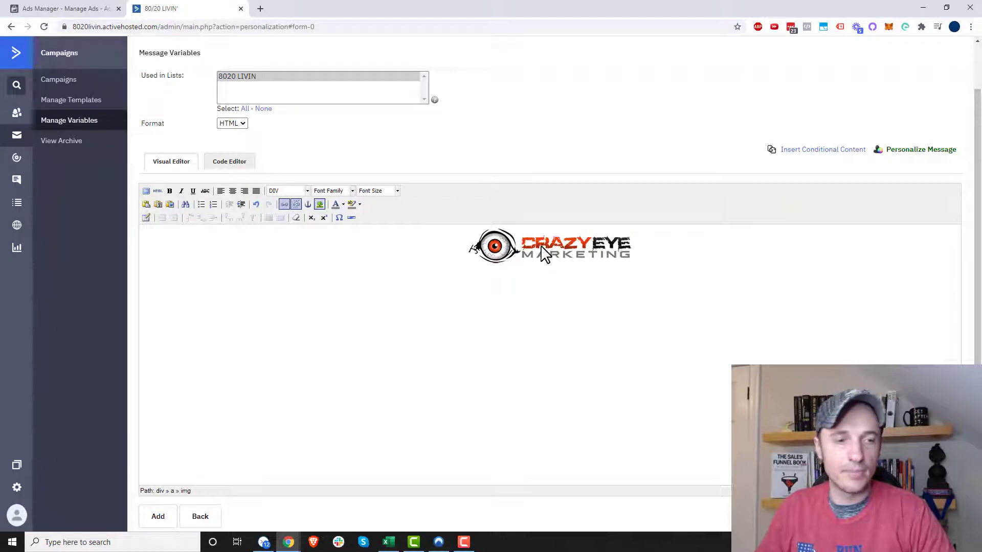
scroll(542, 256, "down", 1)
left_click(158, 509)
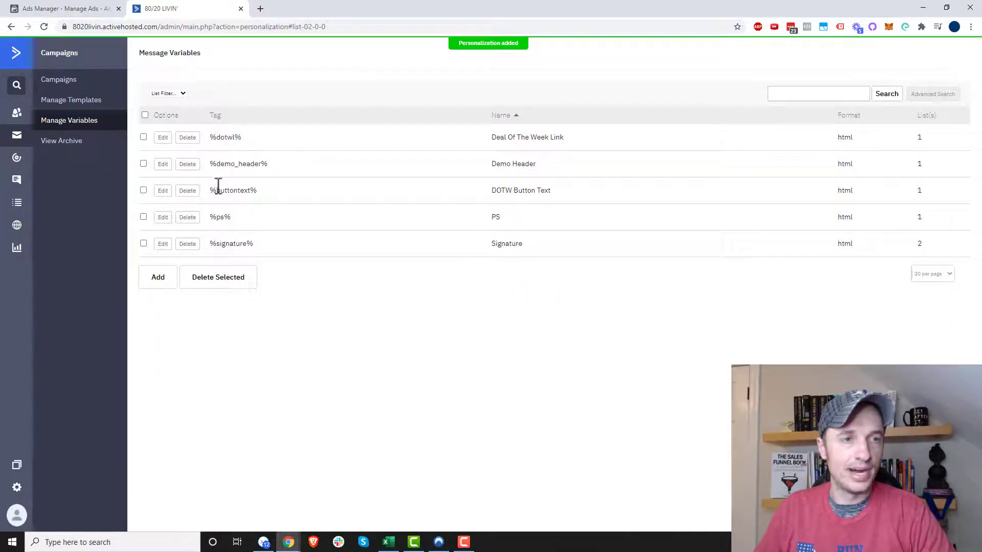
Step: Add a message variable named Demo Footer with the tag demo_footer, used in the 8020 LIVIN list
left_click(158, 276)
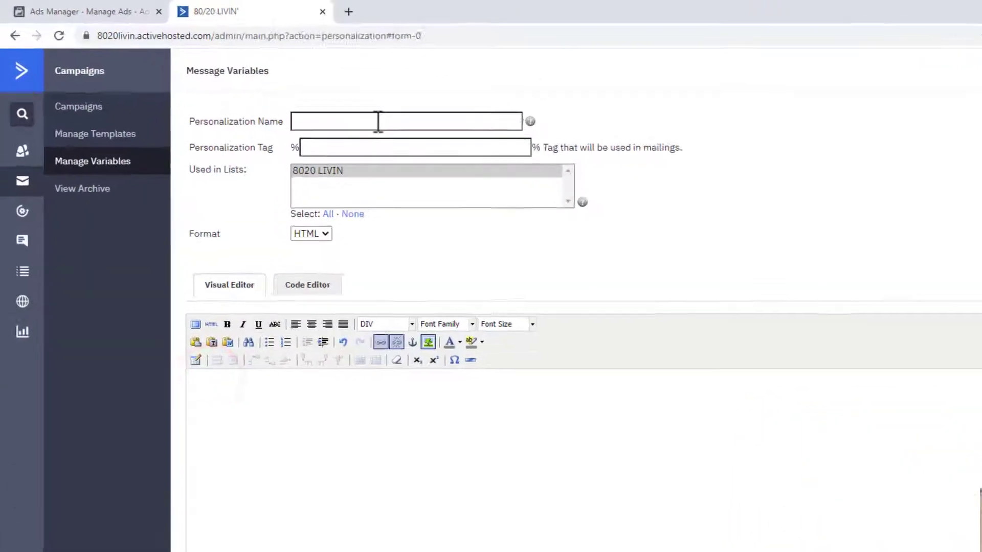
left_click(282, 91)
type("Demo Footer")
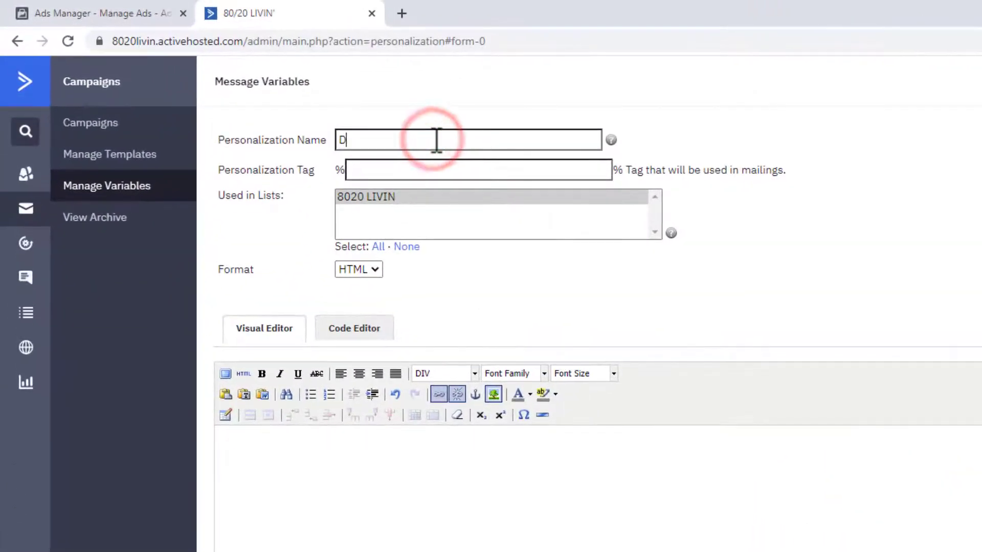
left_click(473, 173)
type("demo_footer")
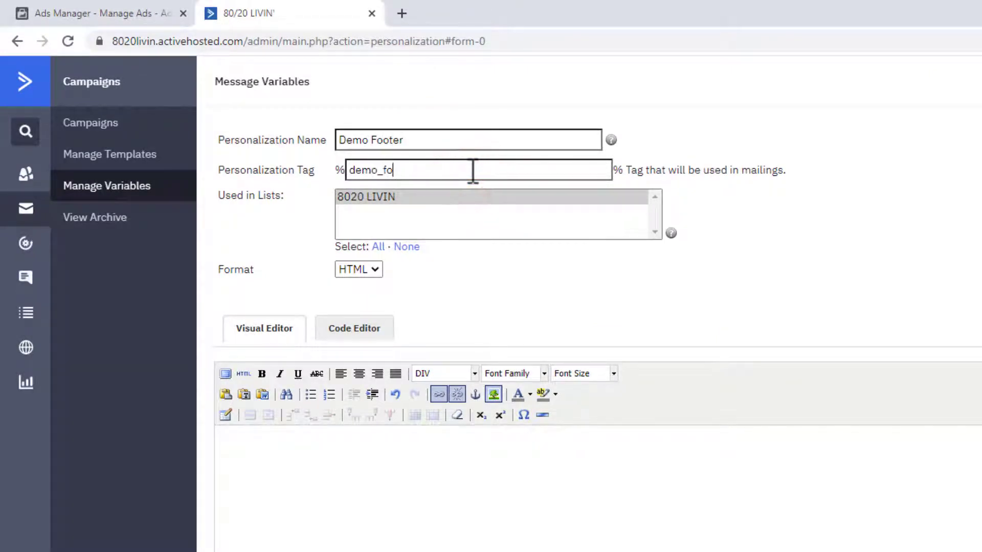
left_click(418, 196)
left_click(467, 491)
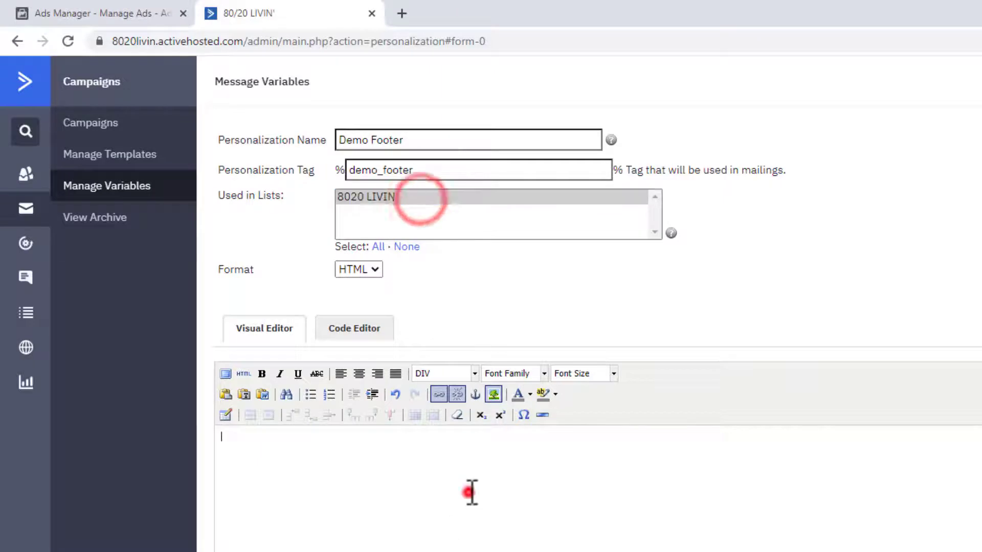
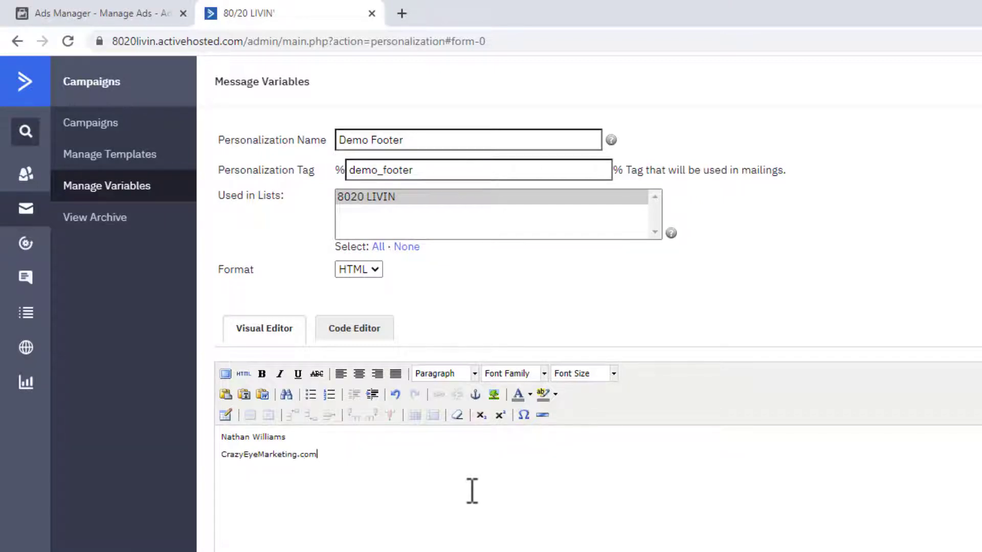
left_click_drag(335, 457, 213, 453)
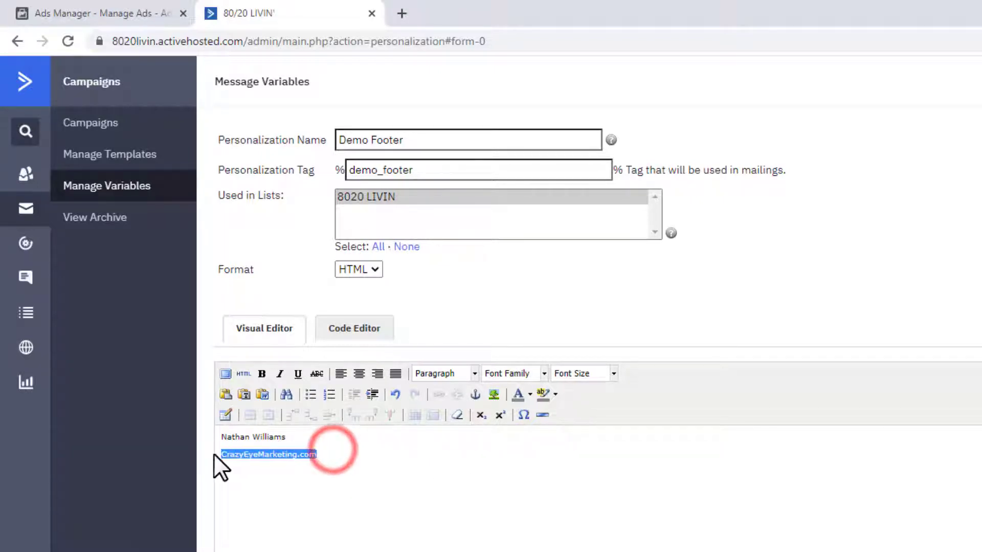
left_click(433, 392)
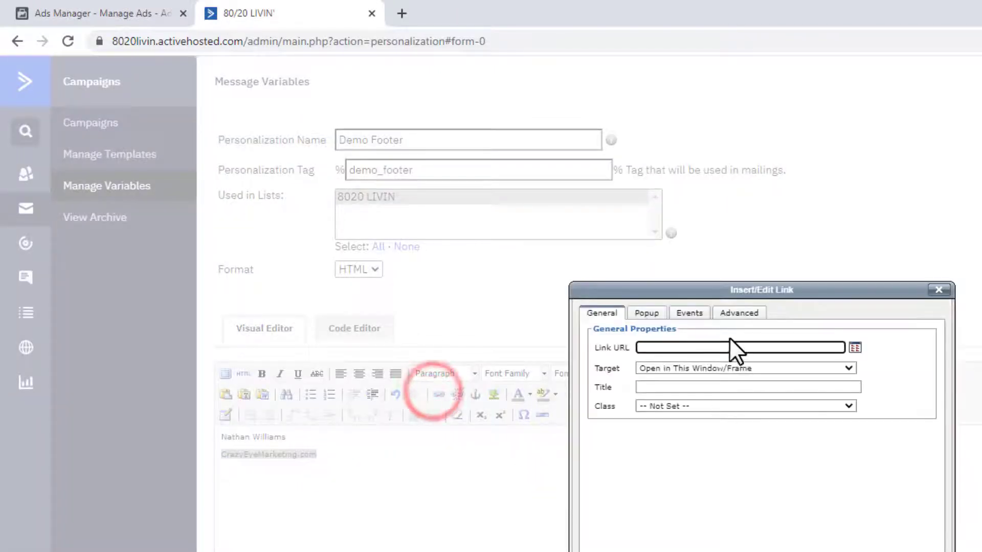
type("https://w")
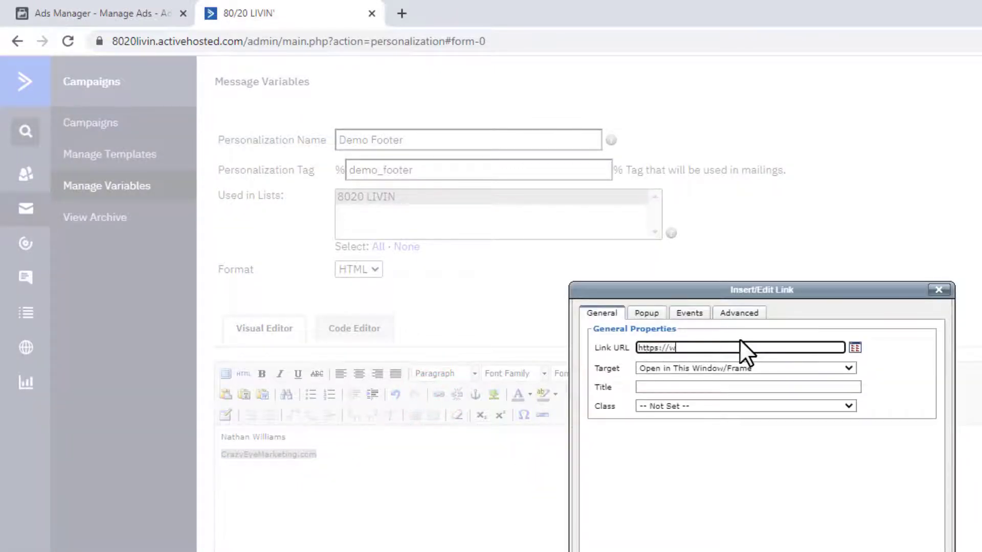
type("ww.crazyeyemarketing.com")
left_click(614, 551)
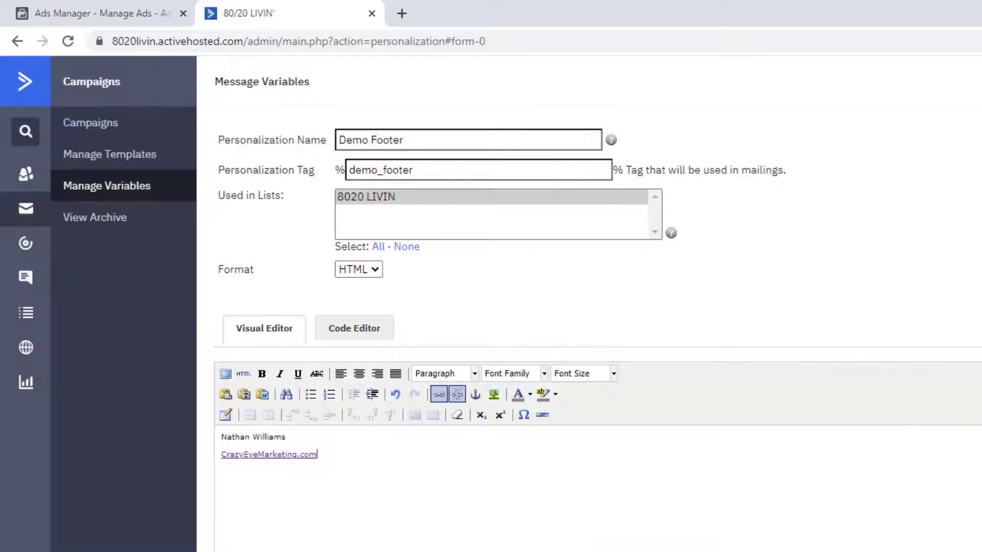
Step: Make the CrazyEyeMarketing.com link bold and save the Demo Footer message variable
left_click_drag(324, 455, 0, 463)
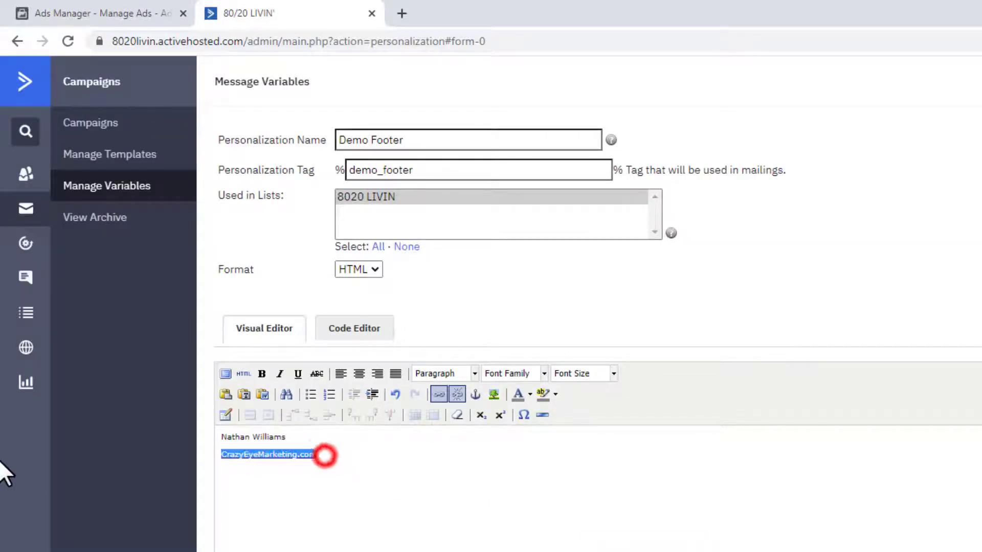
key("ctrl+b")
left_click(438, 511)
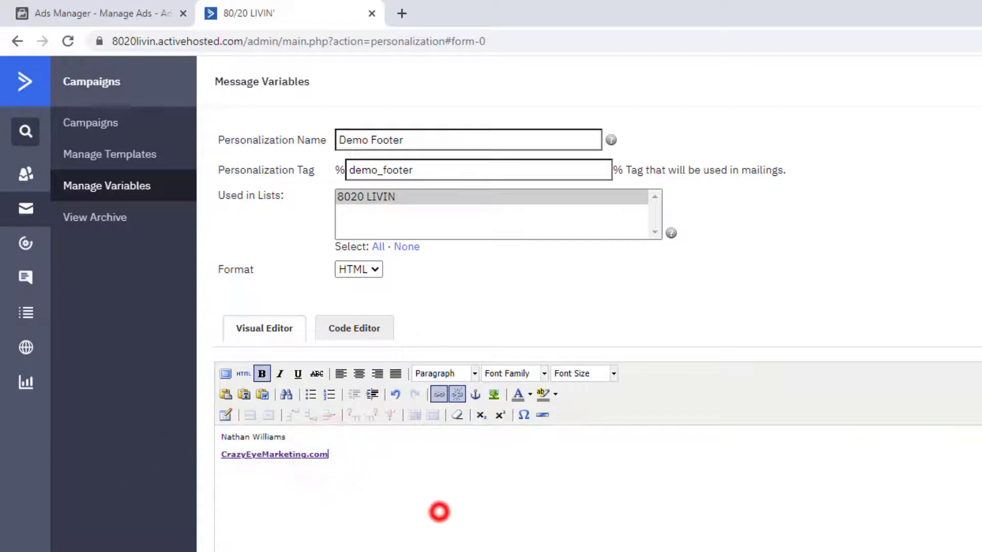
scroll(461, 517, "down", 2)
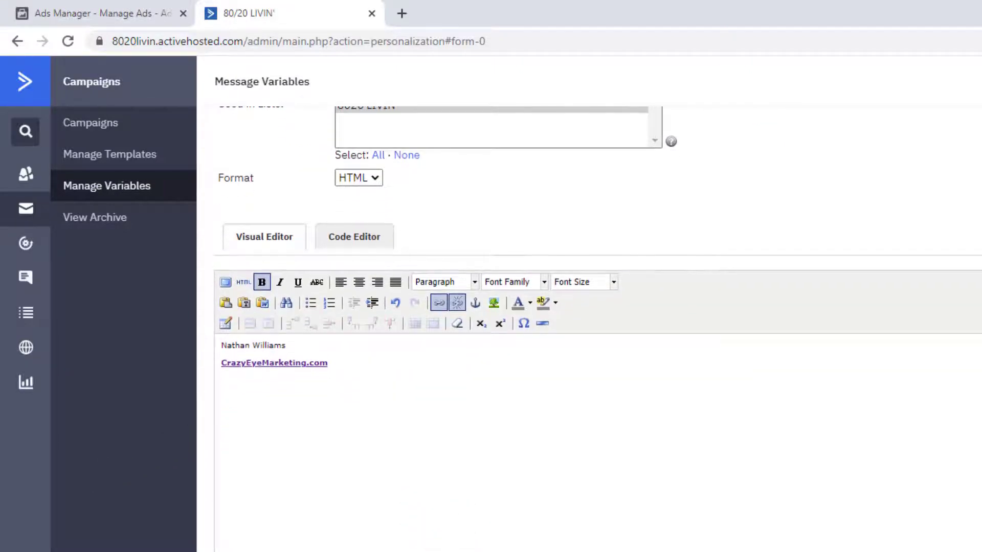
left_click(243, 551)
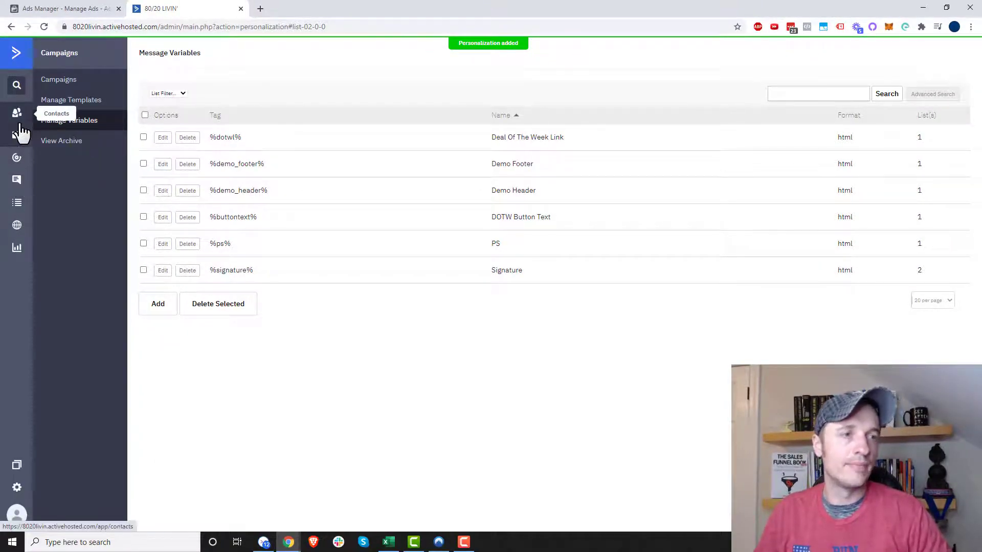
Step: Create a new automation from scratch that starts without a trigger
left_click(17, 158)
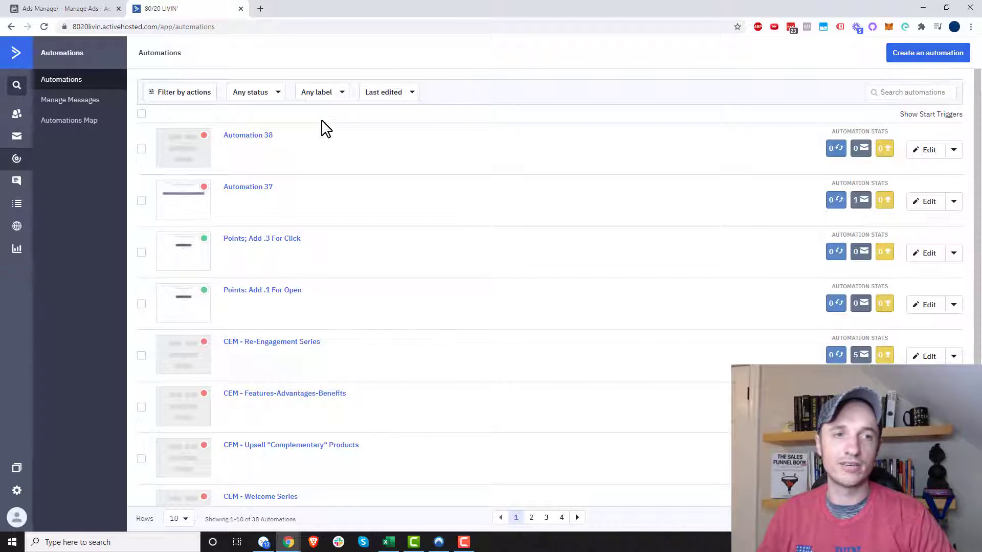
left_click(913, 58)
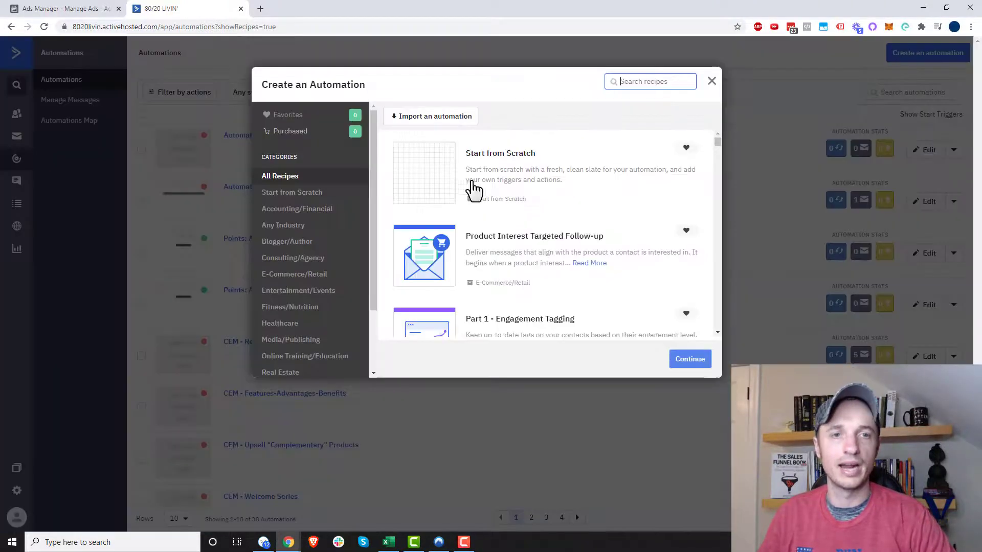
left_click(405, 177)
left_click(690, 360)
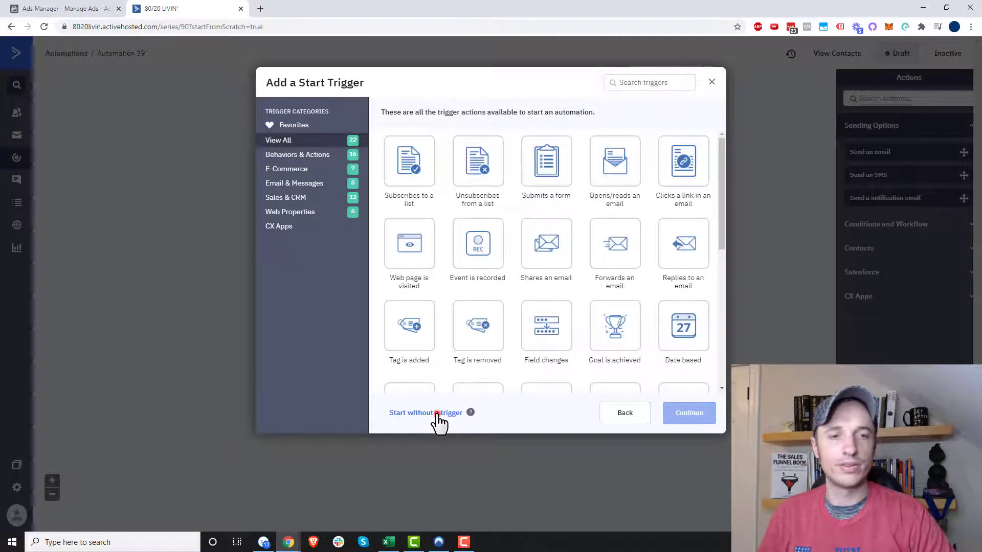
left_click(438, 414)
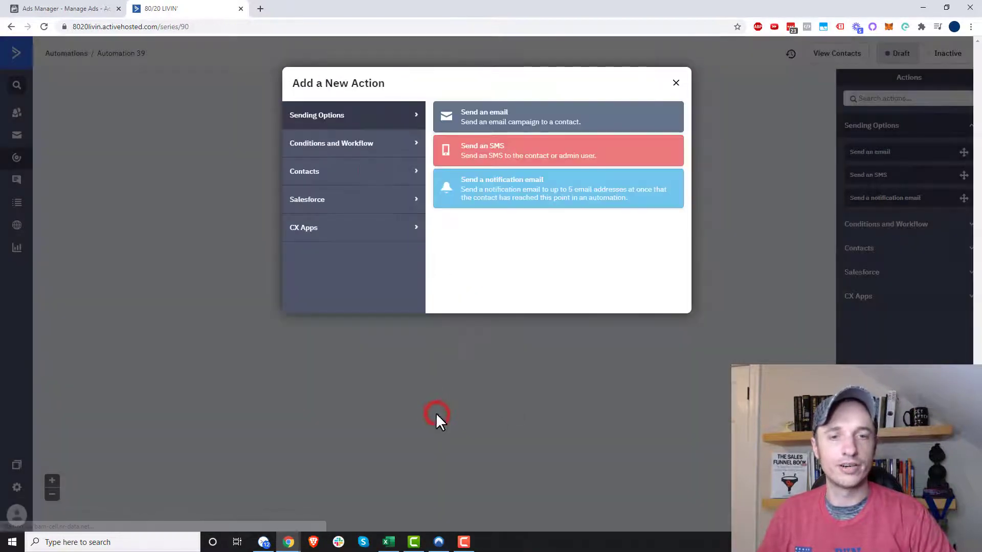
Step: Add a Send an email action to the automation and create a new email named Demo Message Variables
left_click(497, 124)
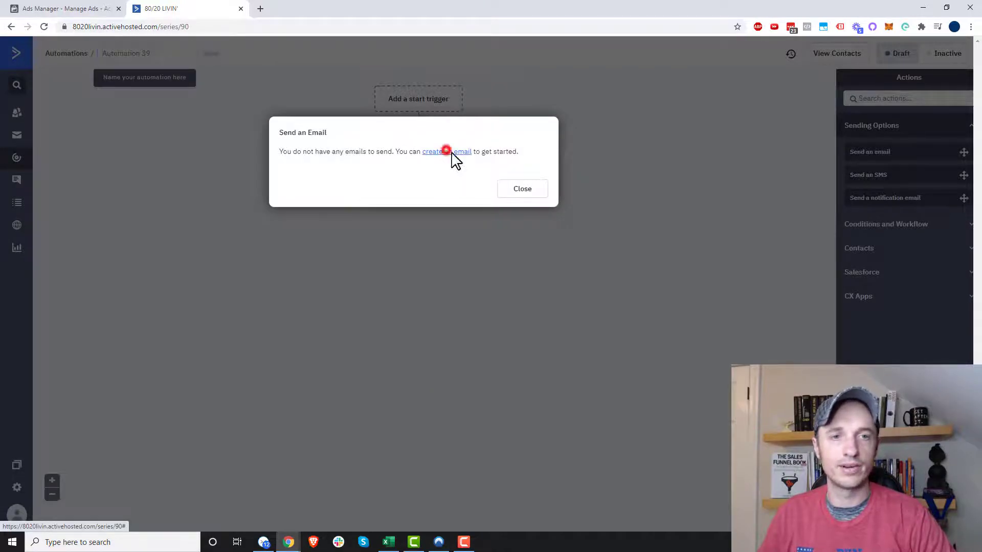
left_click(447, 151)
left_click(417, 198)
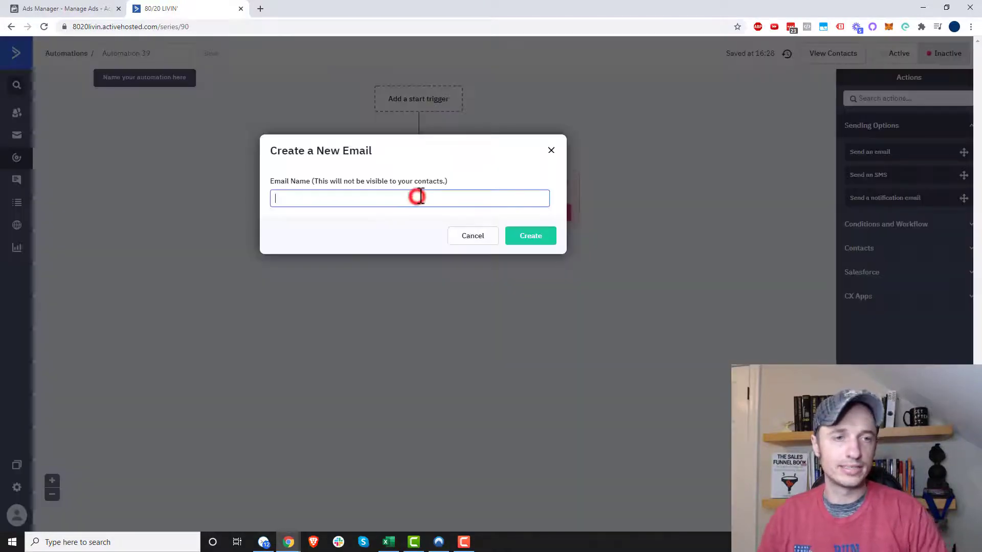
type("Demo")
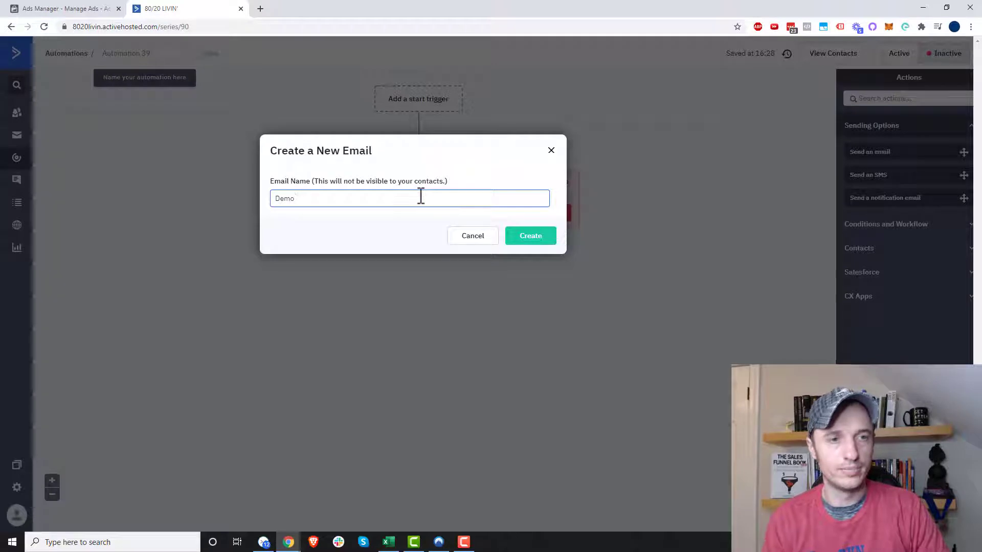
type(" Message Variab")
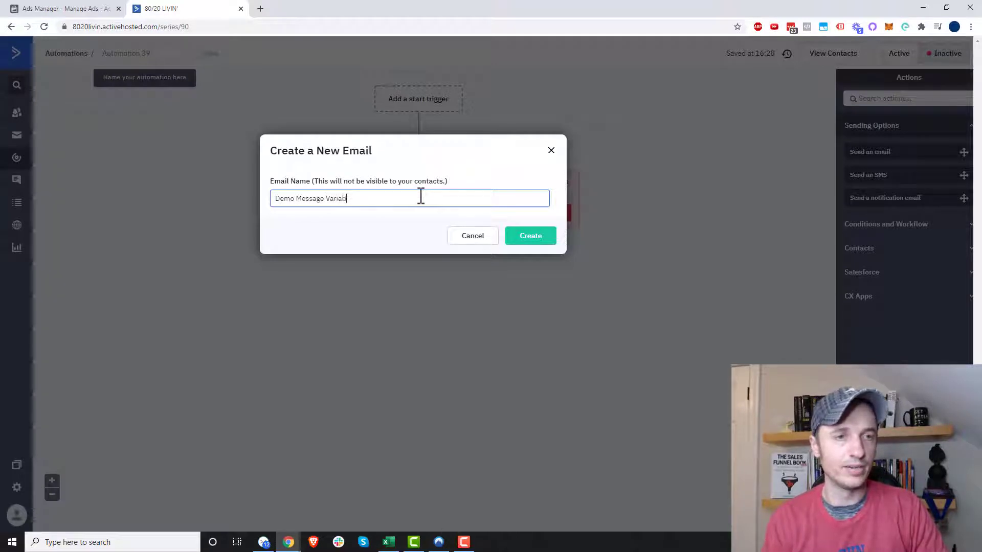
type("les")
left_click(533, 238)
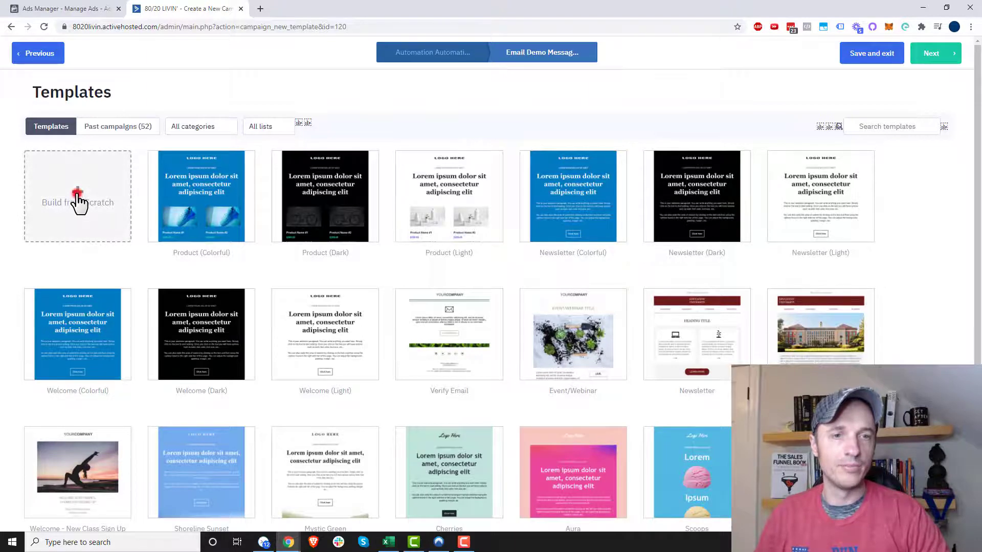
Step: Build the email from a blank Newsletter template and give it a Demo Message subject, keeping the default sender details
left_click(77, 200)
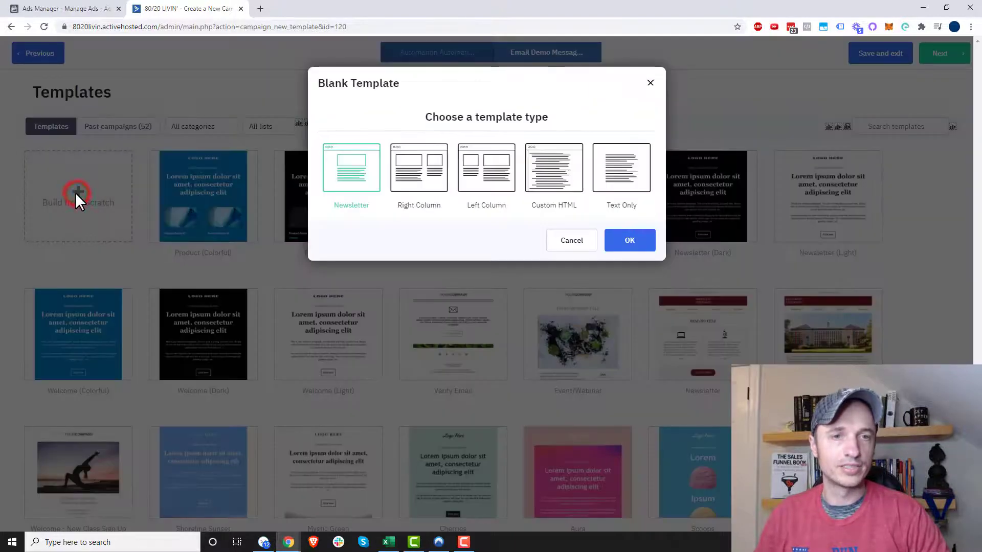
left_click(355, 169)
left_click(650, 248)
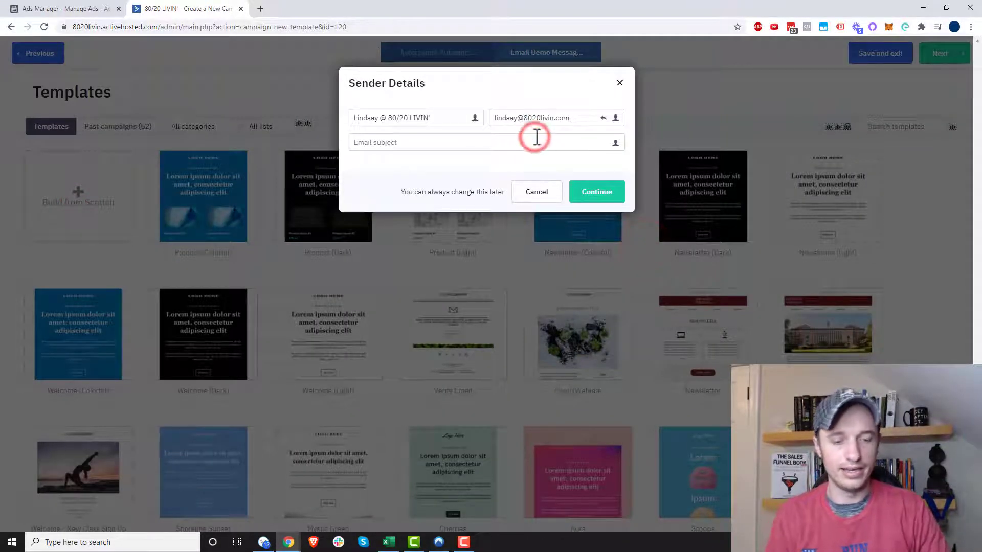
type("Demo Message Variables")
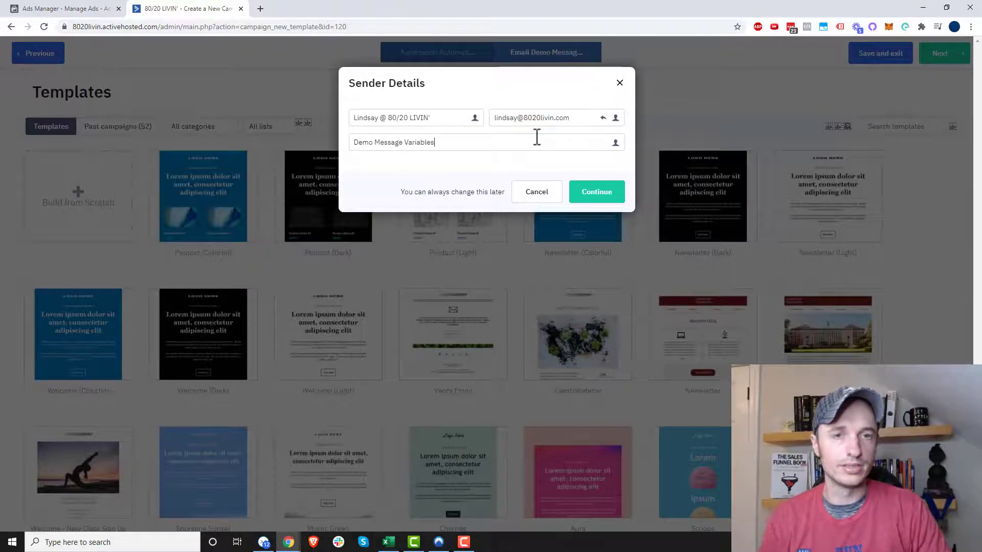
left_click(587, 190)
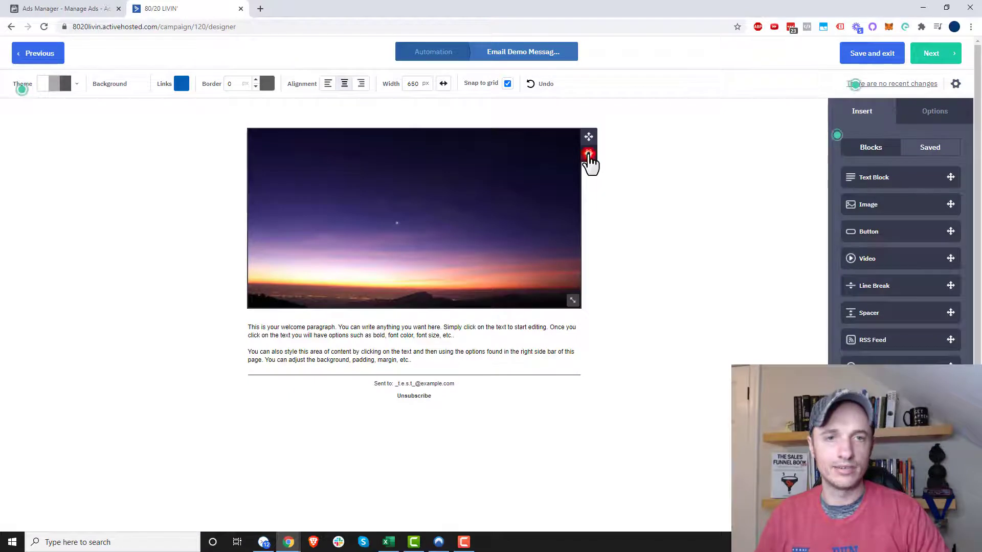
Step: Delete the large sunset image block from the email
left_click(589, 153)
left_click(543, 229)
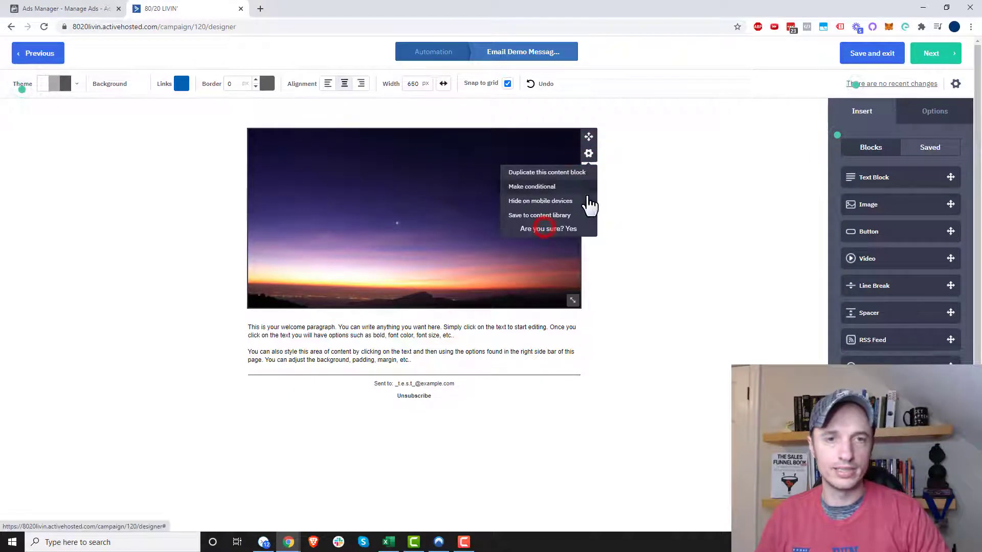
left_click(574, 230)
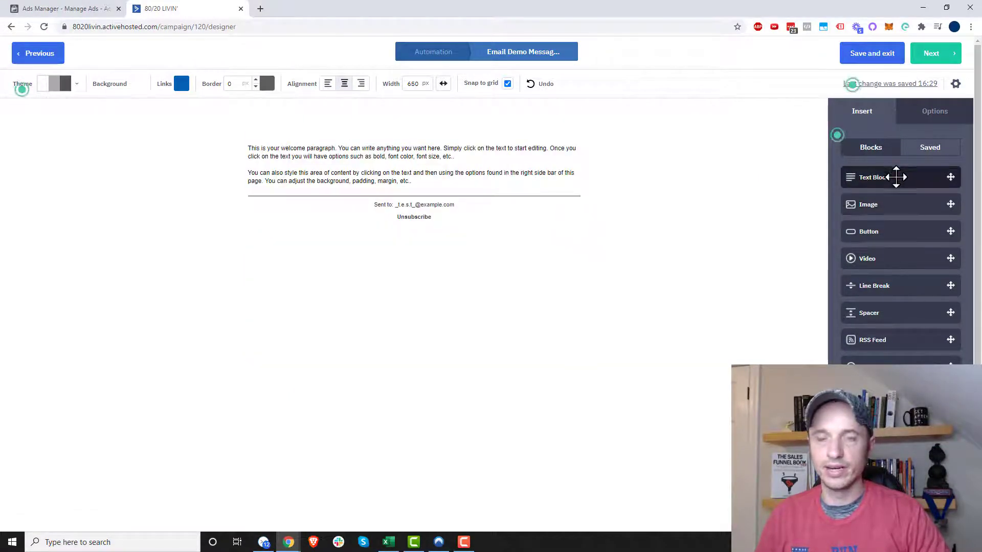
Step: Add a text block above the welcome paragraph containing %demo_header% and centre its text
left_click_drag(896, 177, 429, 127)
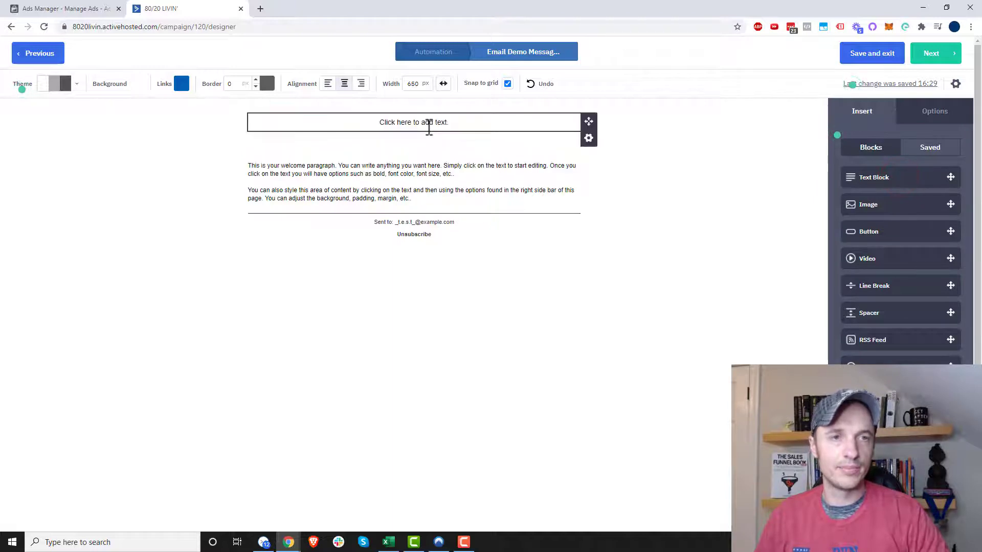
left_click(429, 127)
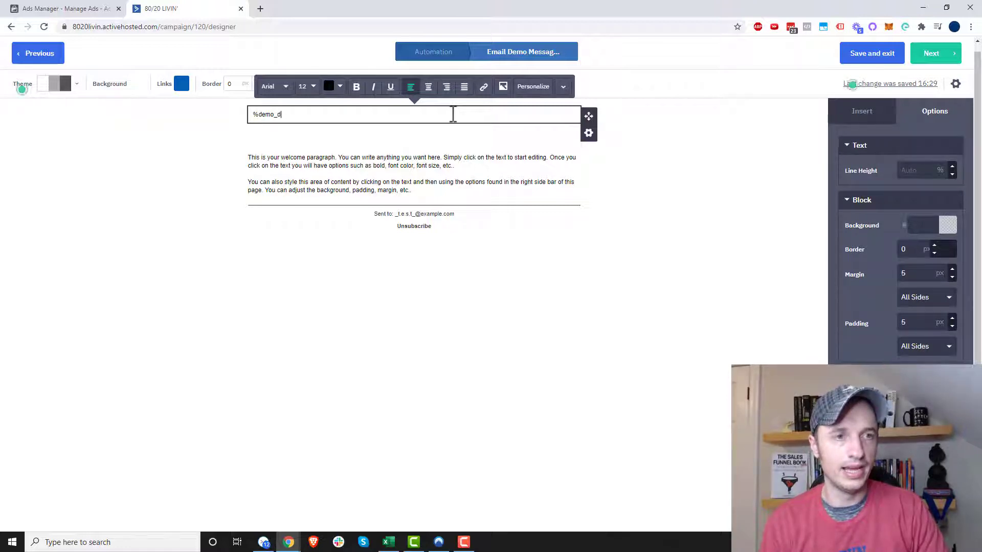
type("%demo_header%")
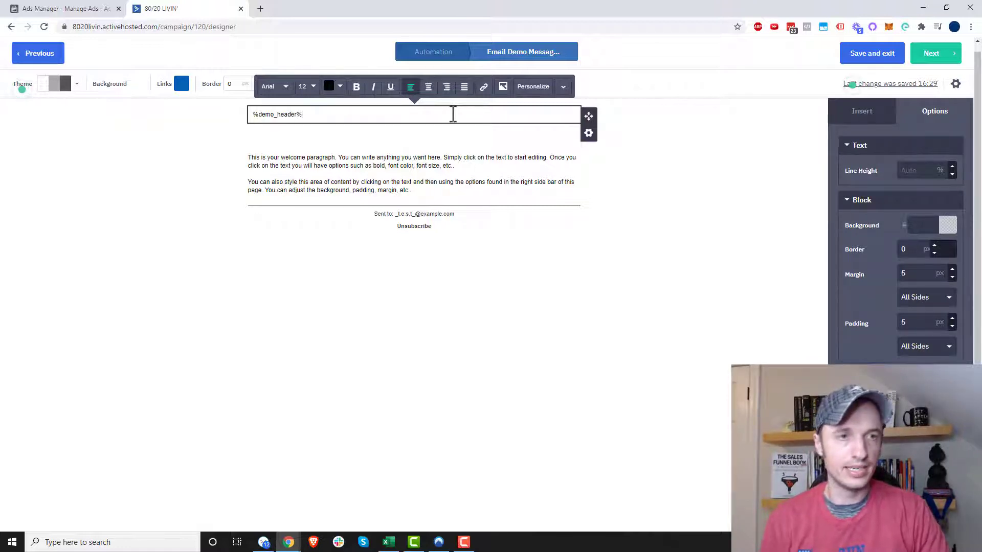
left_click_drag(451, 114, 193, 121)
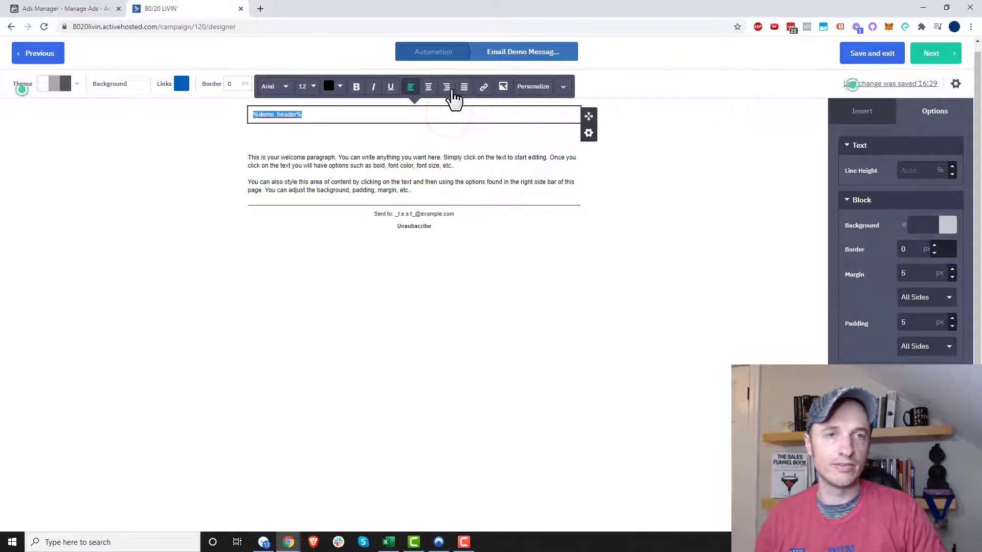
left_click(428, 87)
left_click(651, 238)
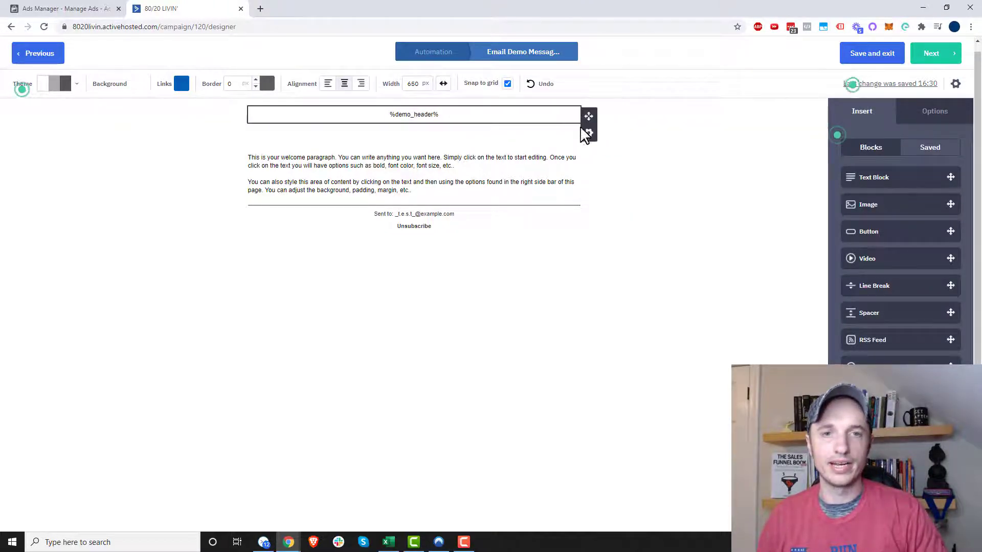
Step: Duplicate the %demo_header% block and move the copy below the body paragraphs, above the divider line
left_click(589, 134)
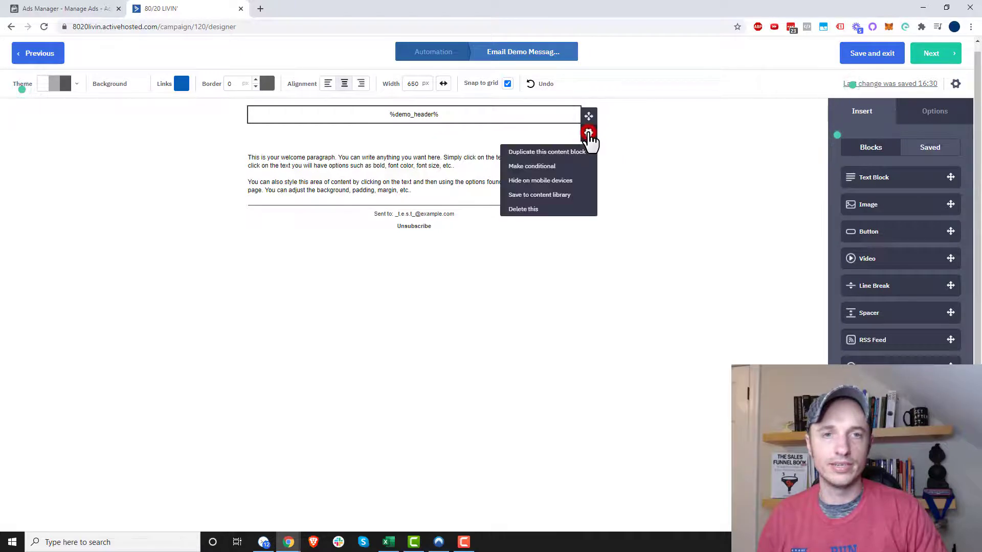
left_click(565, 152)
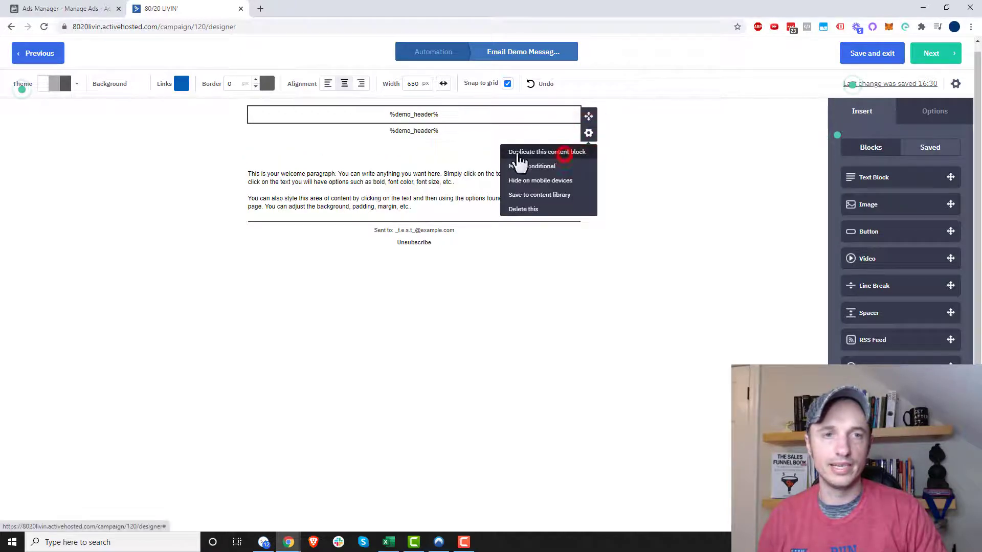
left_click(624, 146)
left_click_drag(588, 129, 392, 214)
left_click_drag(588, 130, 434, 203)
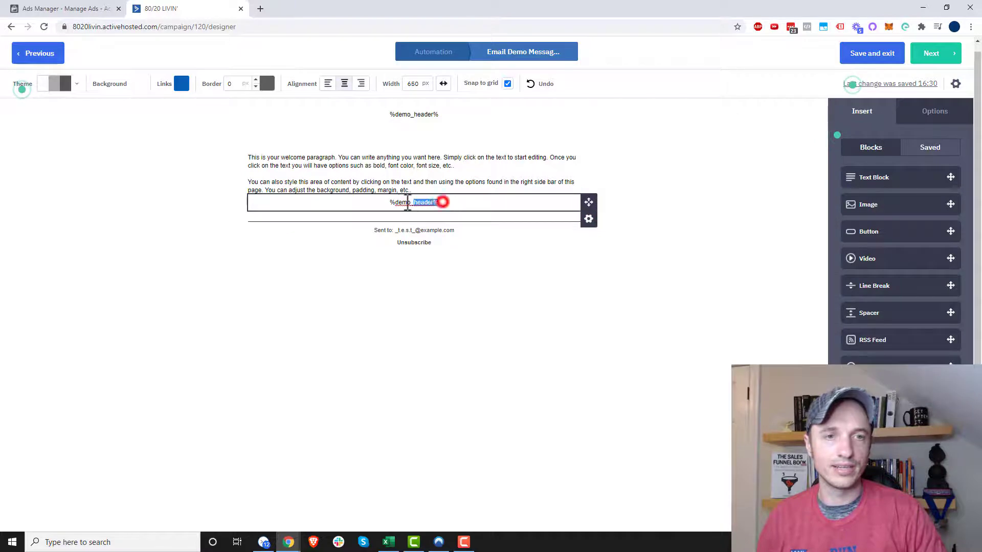
Step: Change the duplicated tag below the body paragraphs to %demo_signature% and align it left
double_click(426, 202)
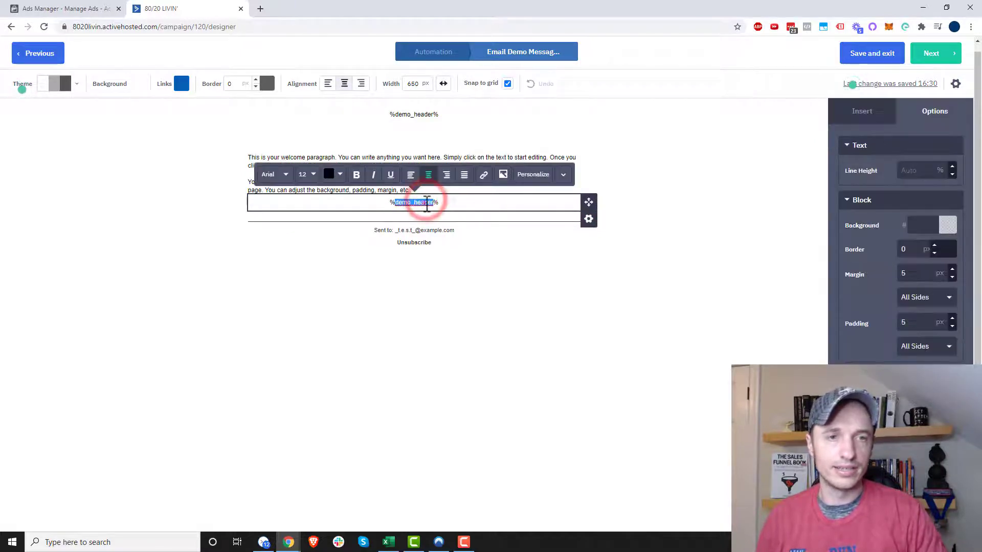
type("demo_head")
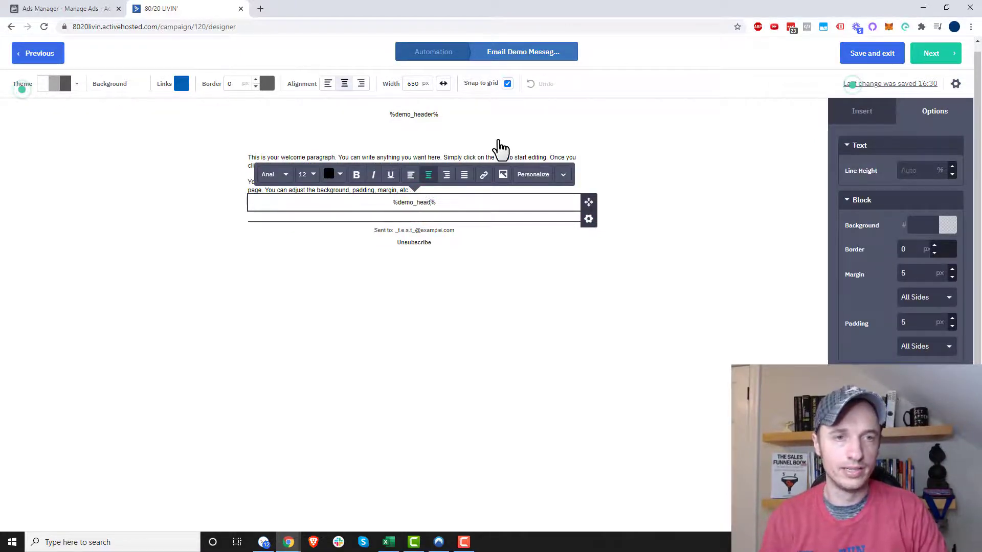
type("ture")
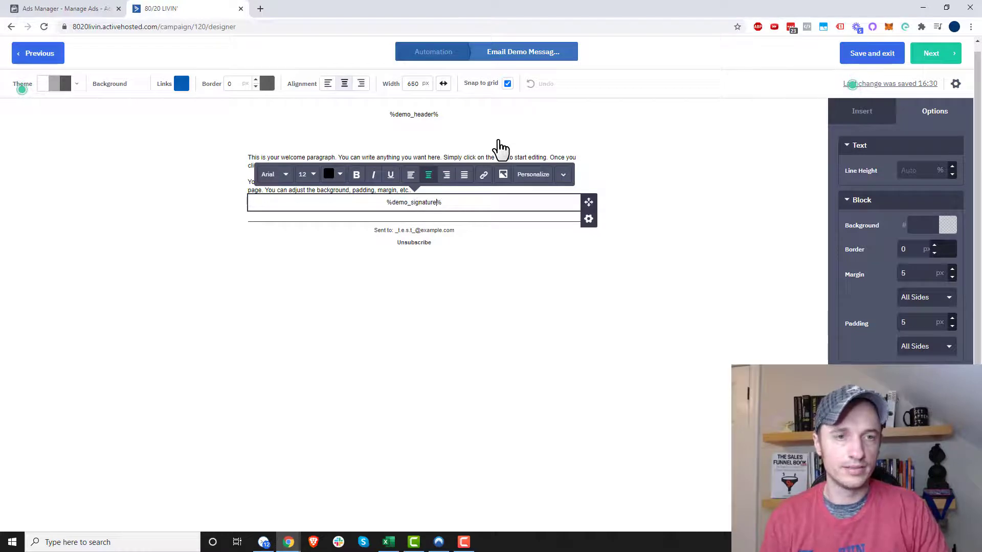
left_click(410, 174)
left_click(489, 351)
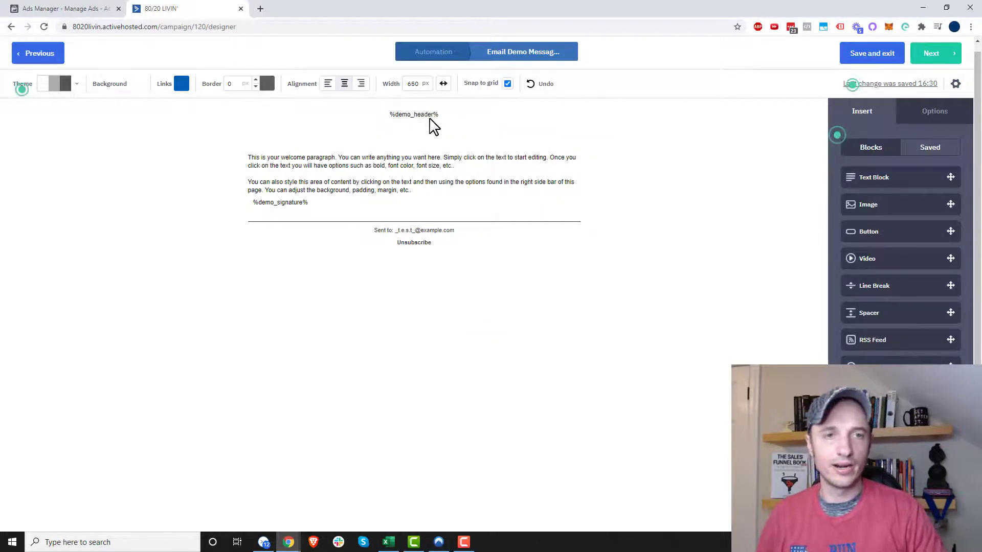
left_click_drag(447, 116, 370, 114)
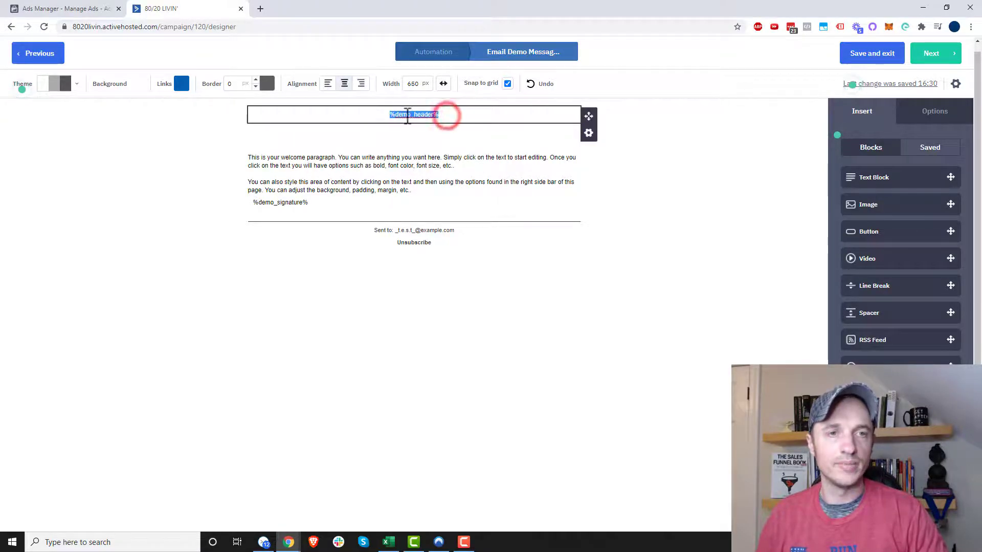
left_click(316, 202)
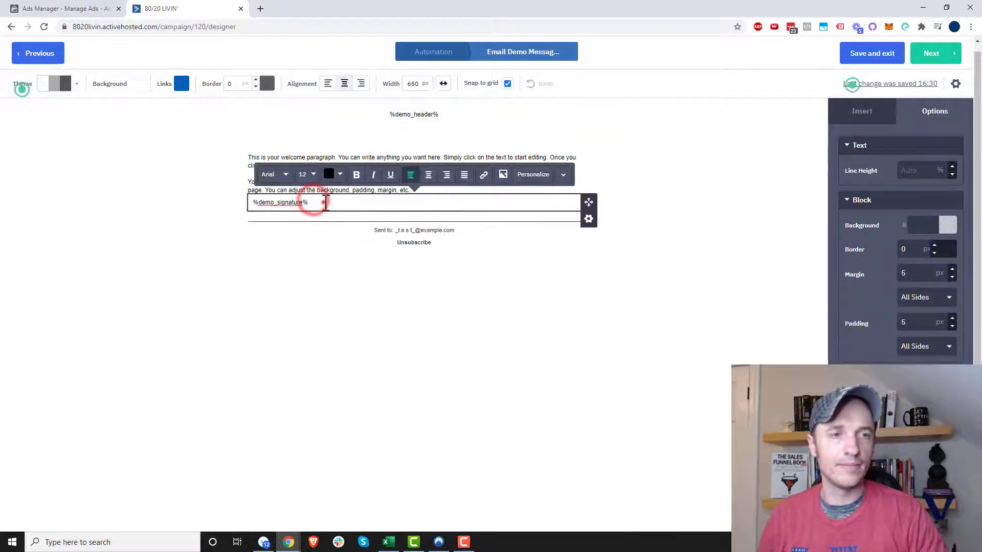
left_click_drag(324, 203, 250, 206)
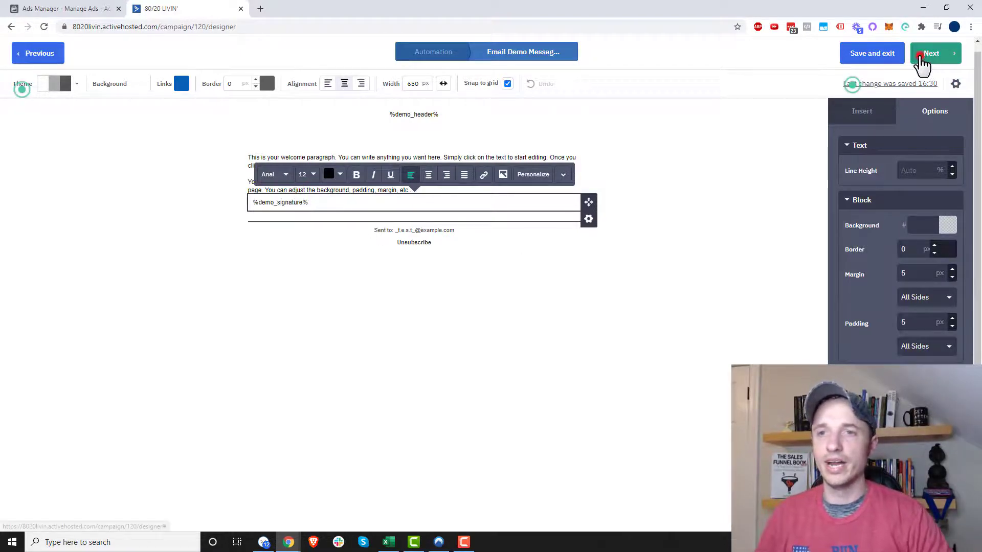
Step: Continue to the campaign summary and check in the desktop preview how the header and signature tags render
left_click(926, 55)
scroll(574, 103, "down", 5)
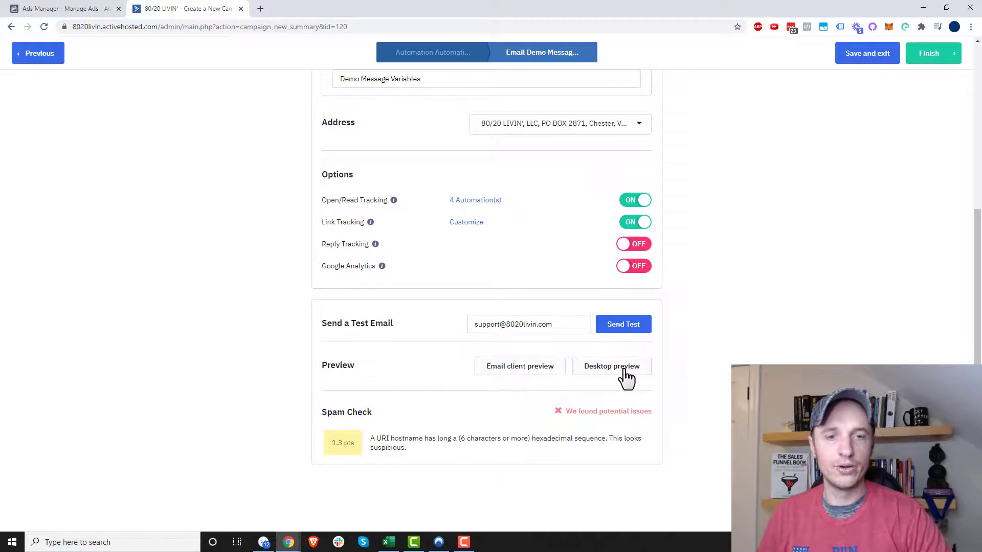
left_click(620, 373)
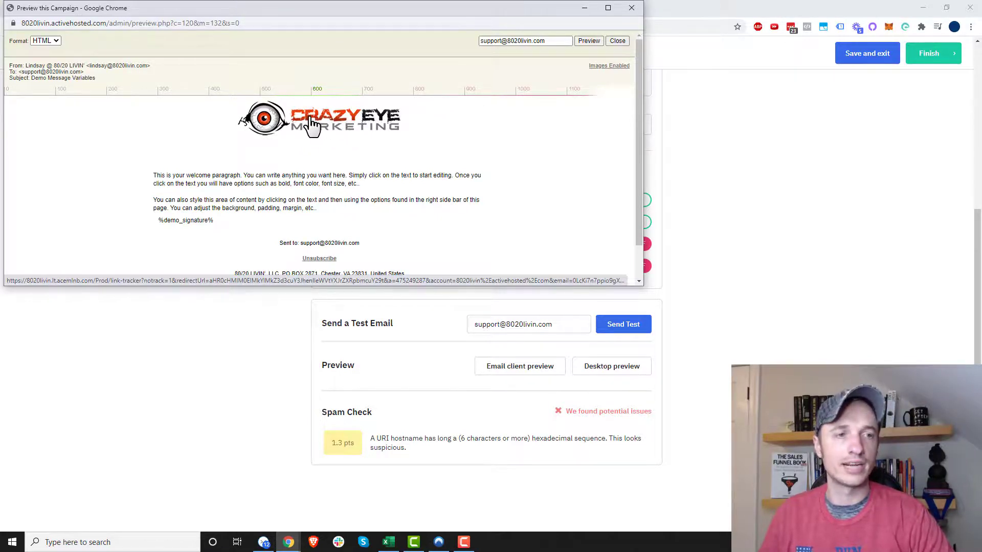
scroll(312, 124, "down", 1)
mouse_move(216, 181)
left_mouse_down()
mouse_move(136, 189)
mouse_move(213, 182)
left_mouse_up()
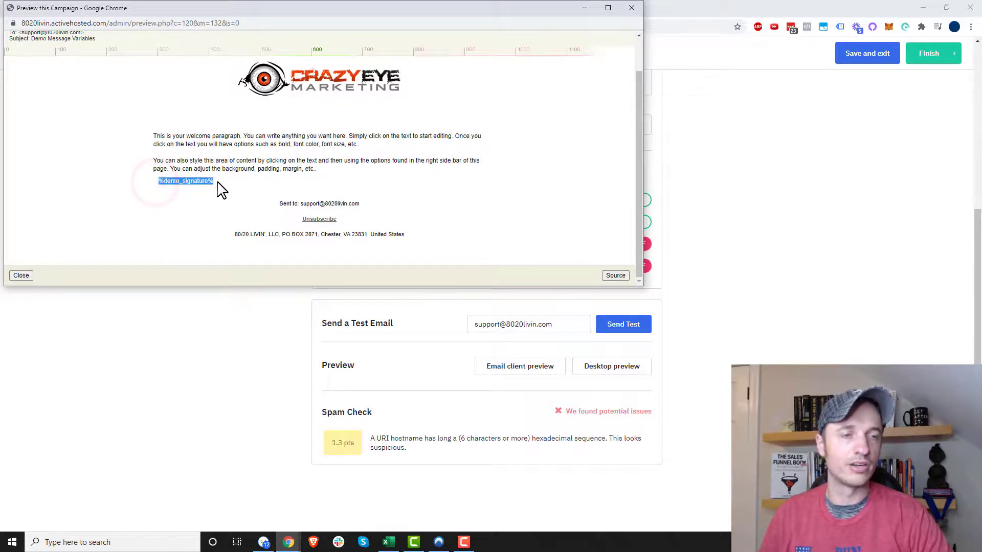
left_click_drag(227, 181, 152, 181)
left_click(214, 182)
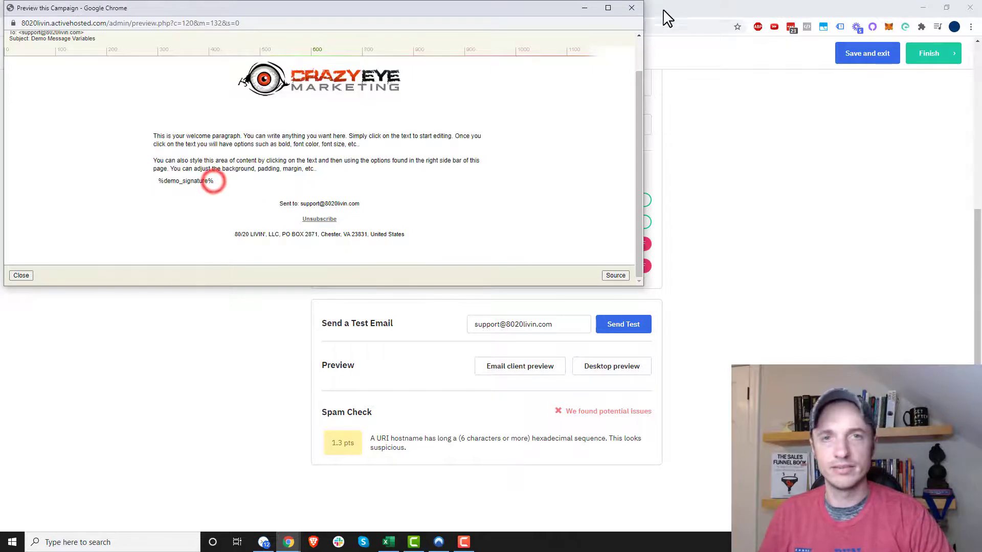
Step: Close the preview, save and exit the email, and save it as the automation's email to send
left_click(632, 9)
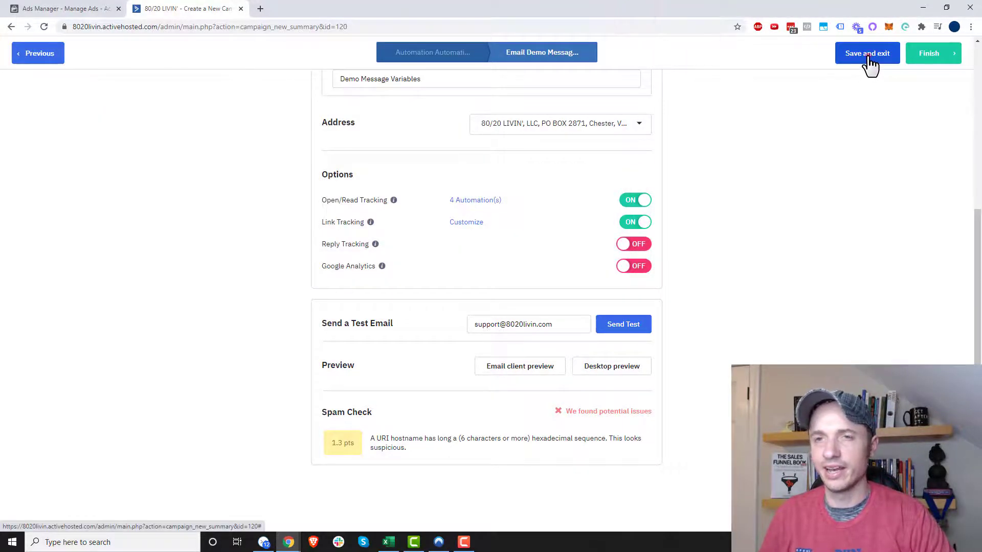
left_click(869, 58)
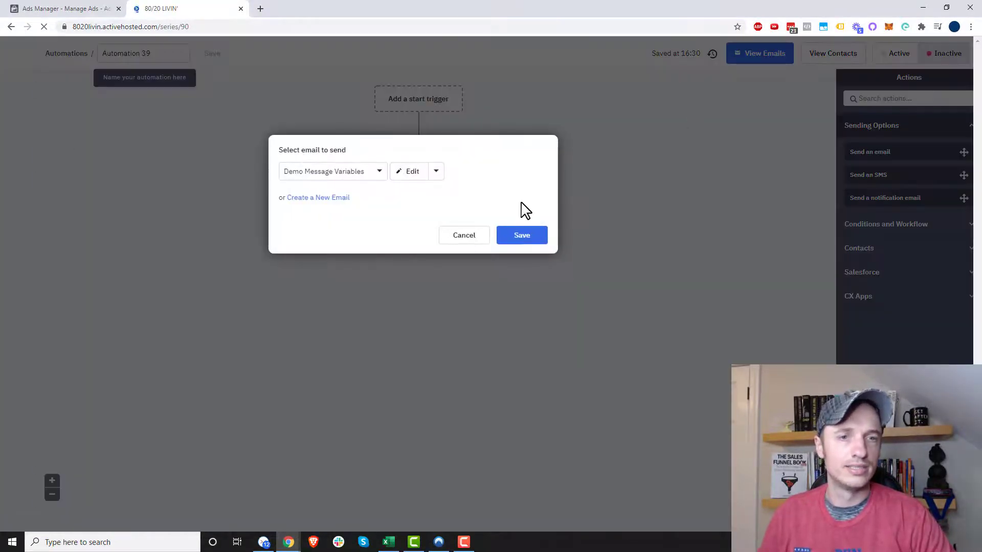
left_click(519, 234)
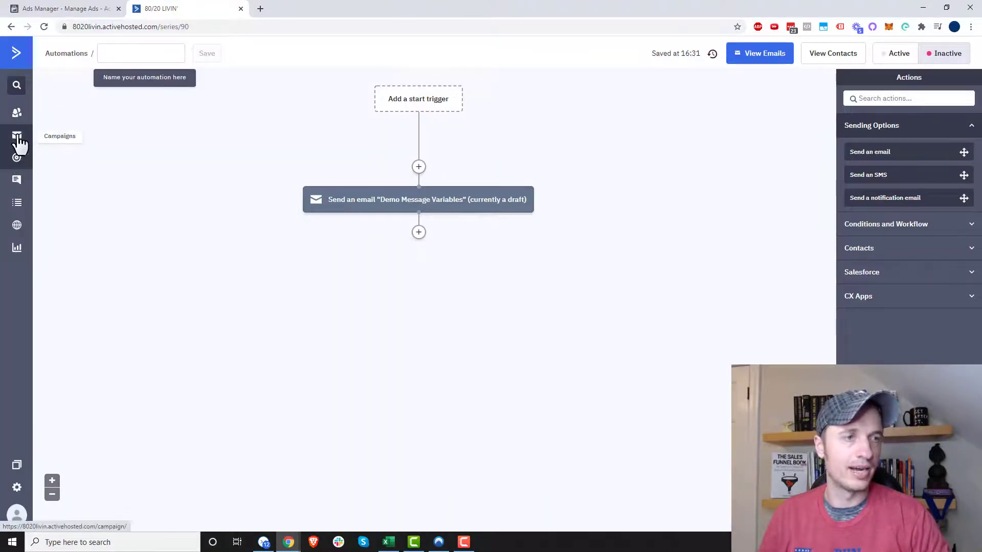
Step: Look up the Demo Footer tag in the message variables list, using a separate browser tab
left_click(276, 9)
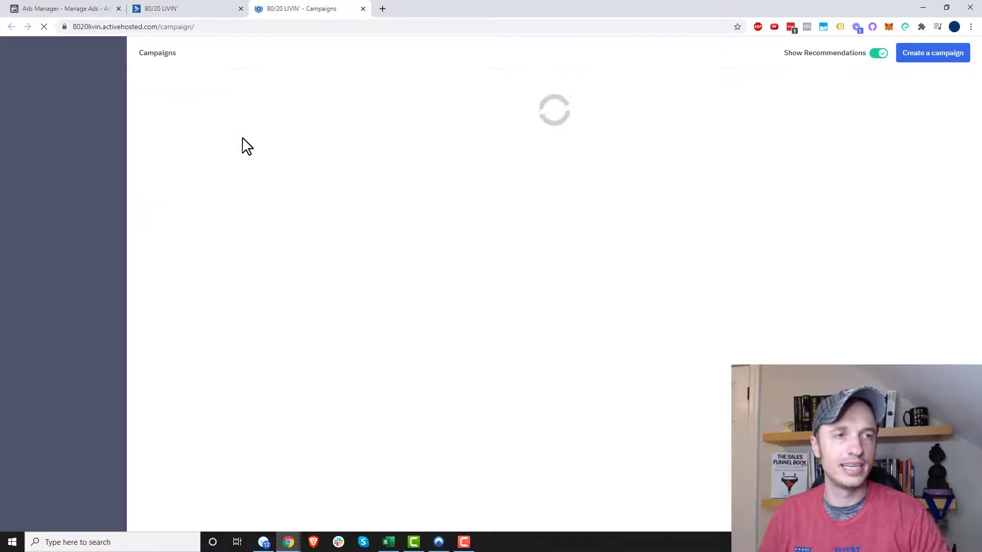
left_click(83, 122)
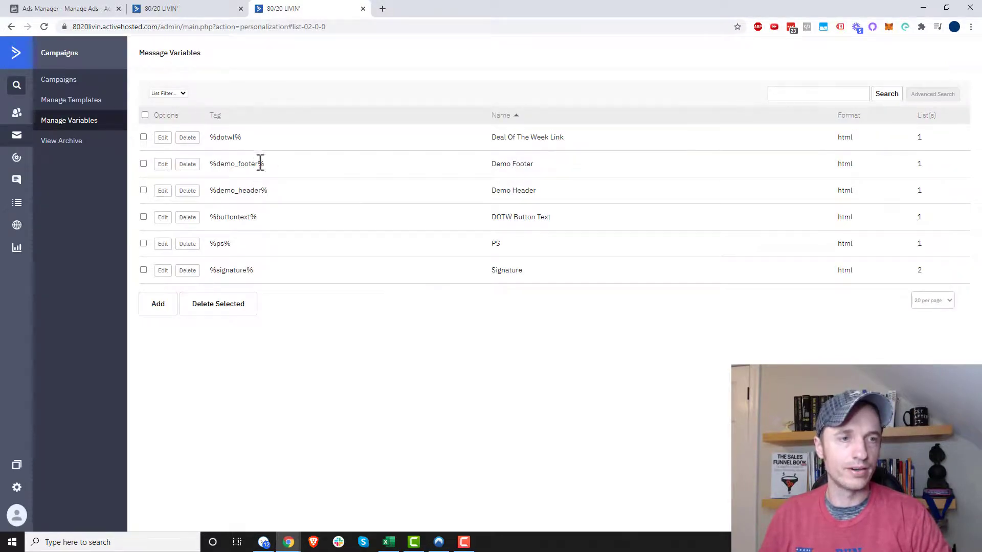
triple_click(265, 164)
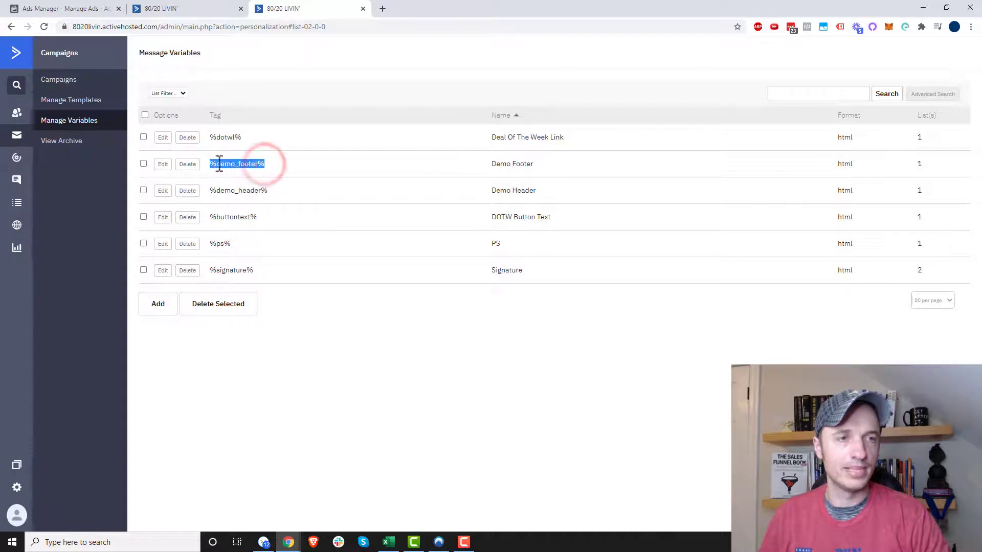
Step: Return to the automation and open its Demo Message Variables email for editing
left_click(192, 14)
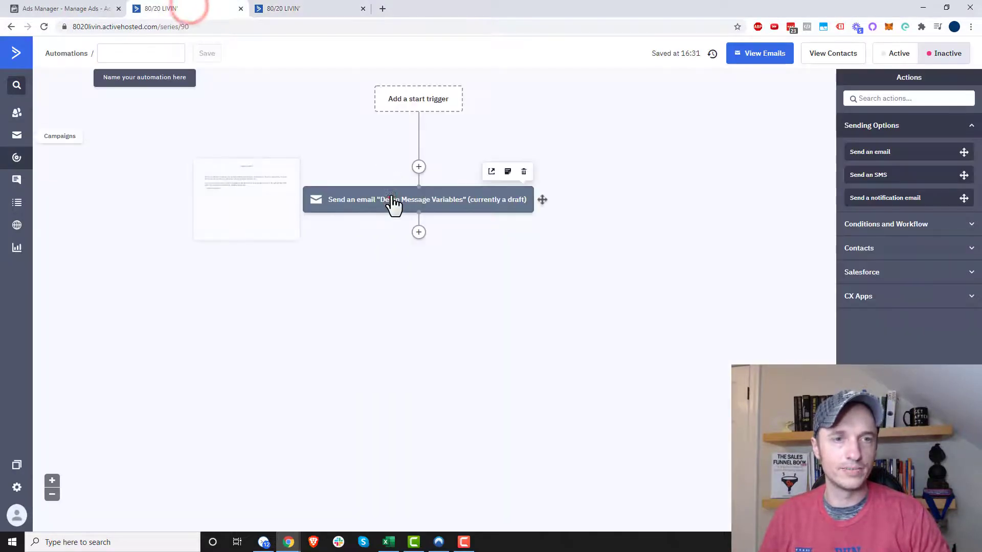
left_click(391, 197)
left_click(415, 173)
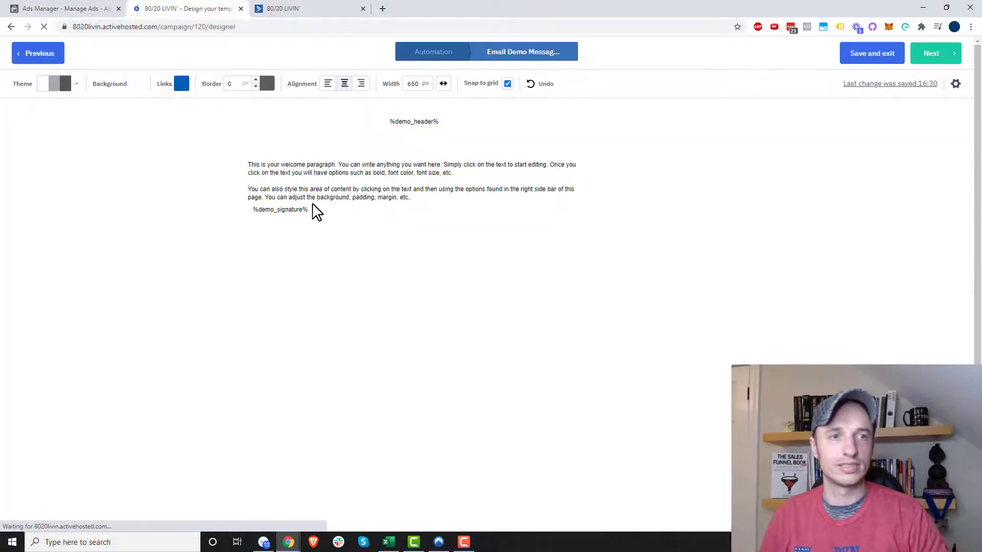
Step: Replace the %demo_signature% tag below the body paragraphs with %demo_footer%
left_click(311, 205)
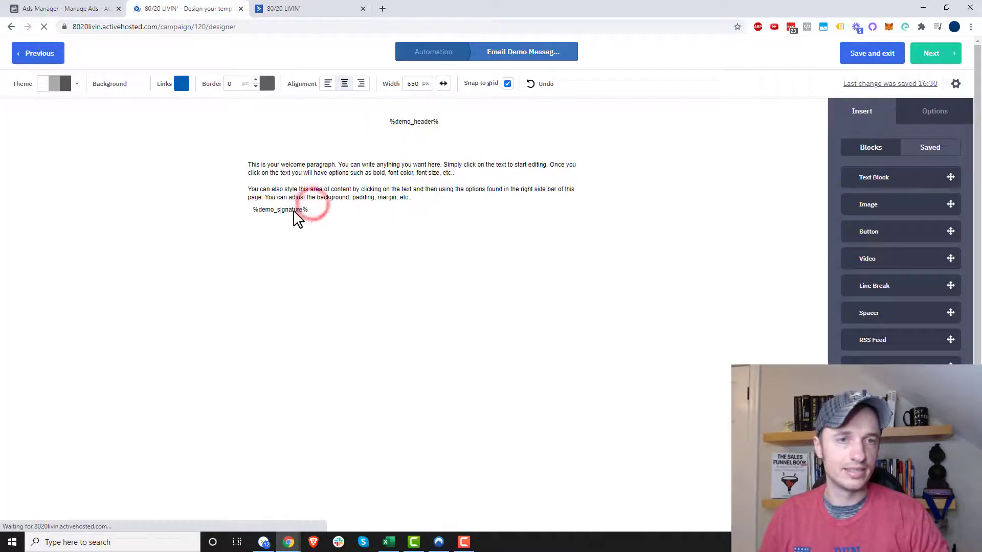
left_click(292, 211)
left_click(289, 211)
left_click_drag(313, 211, 254, 210)
left_click(276, 210)
double_click(276, 210)
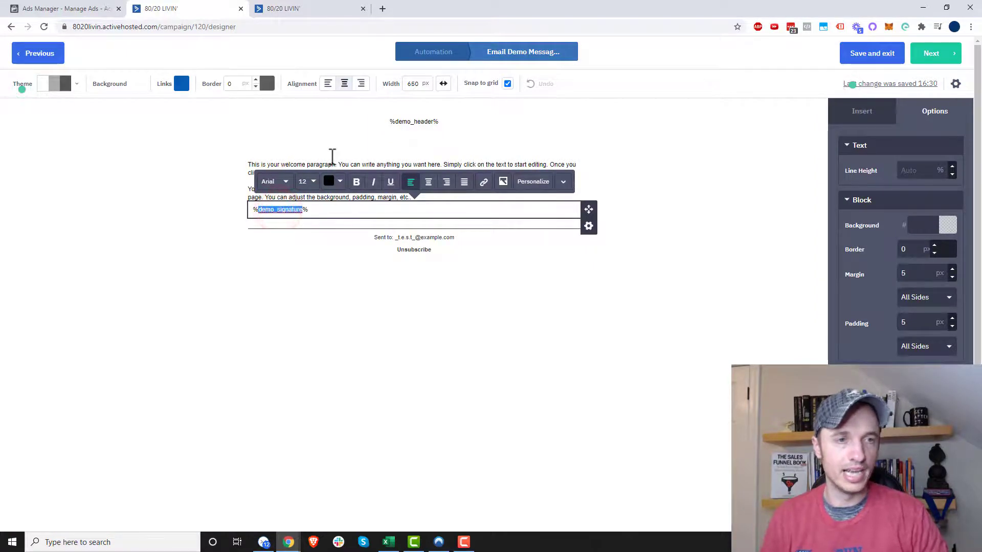
key("Right")
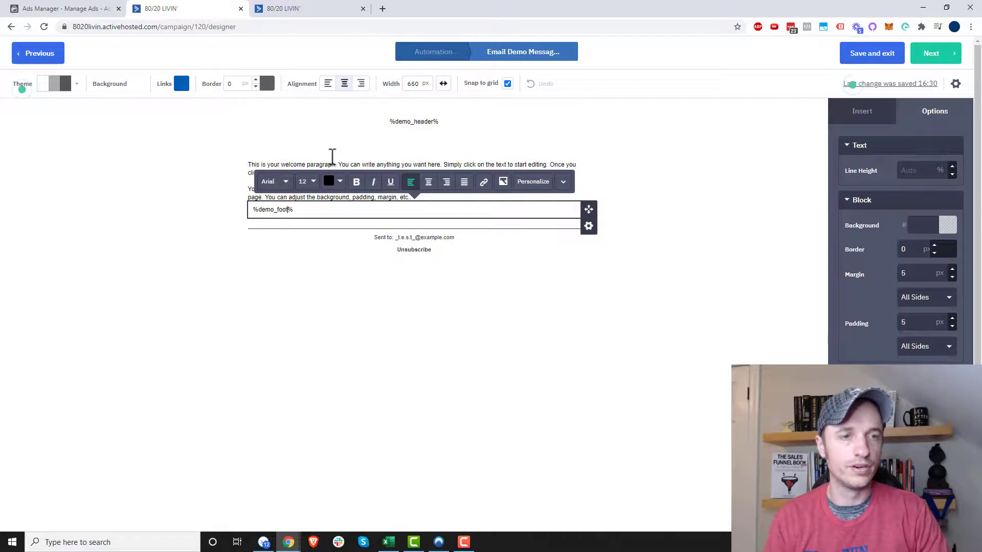
type("er")
left_click(390, 352)
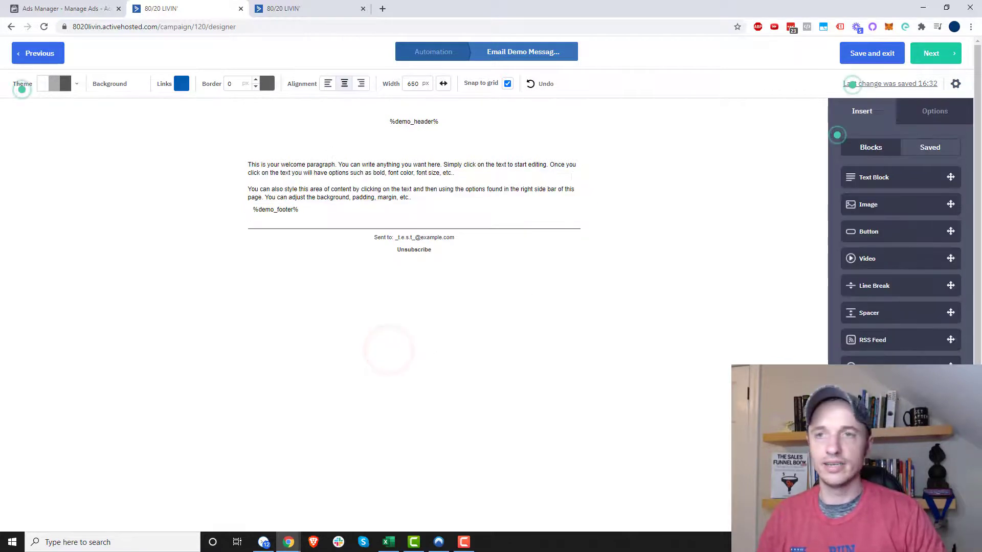
Step: Return to the campaign summary and check the rendered header and footer in the desktop preview
left_click(933, 56)
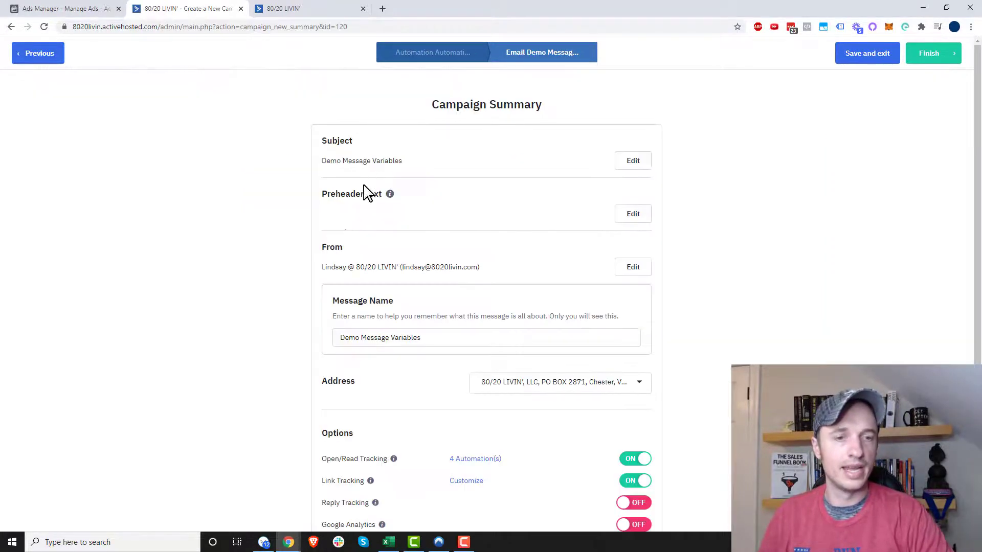
scroll(367, 194, "down", 5)
left_click(610, 366)
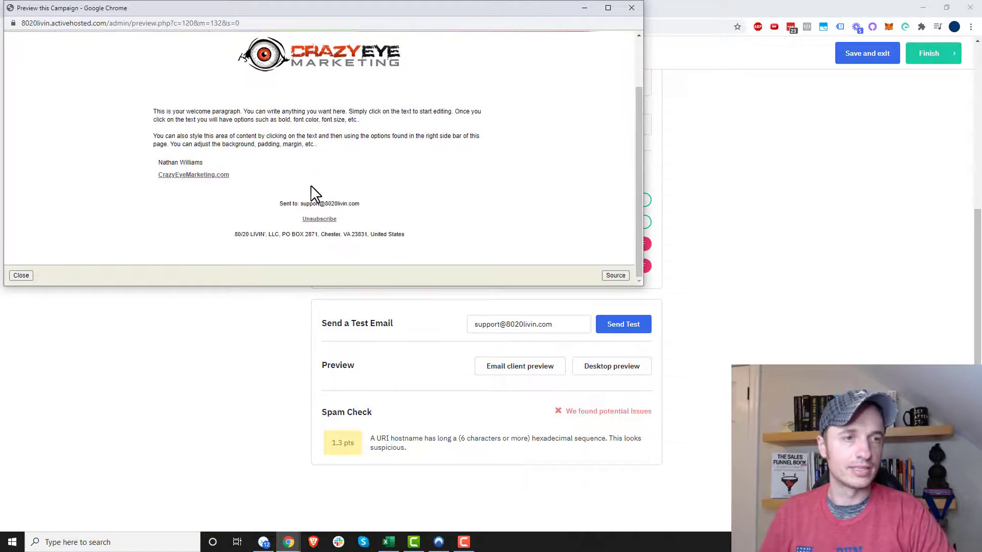
mouse_move(156, 162)
left_mouse_down()
mouse_move(138, 162)
mouse_move(157, 159)
left_mouse_up()
left_click(149, 162)
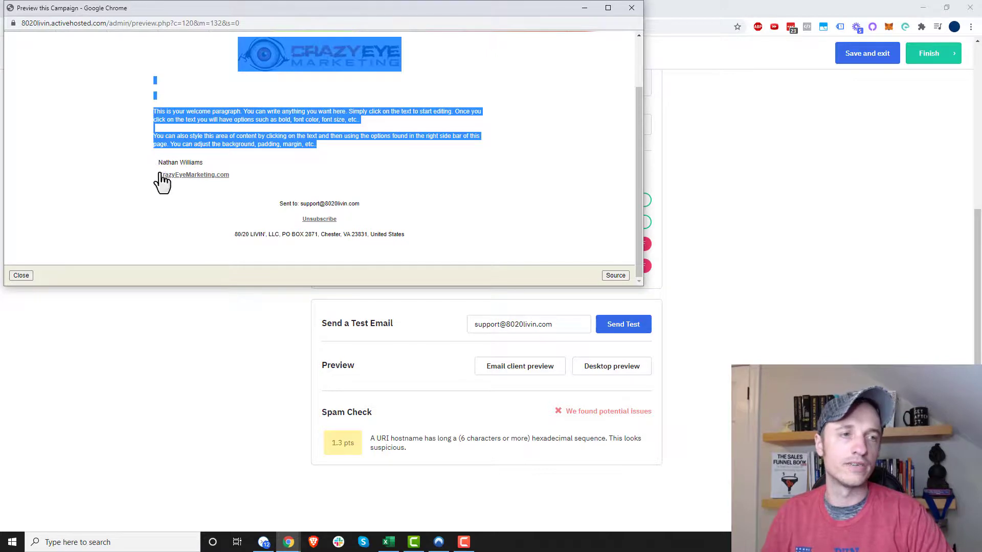
left_click(329, 156)
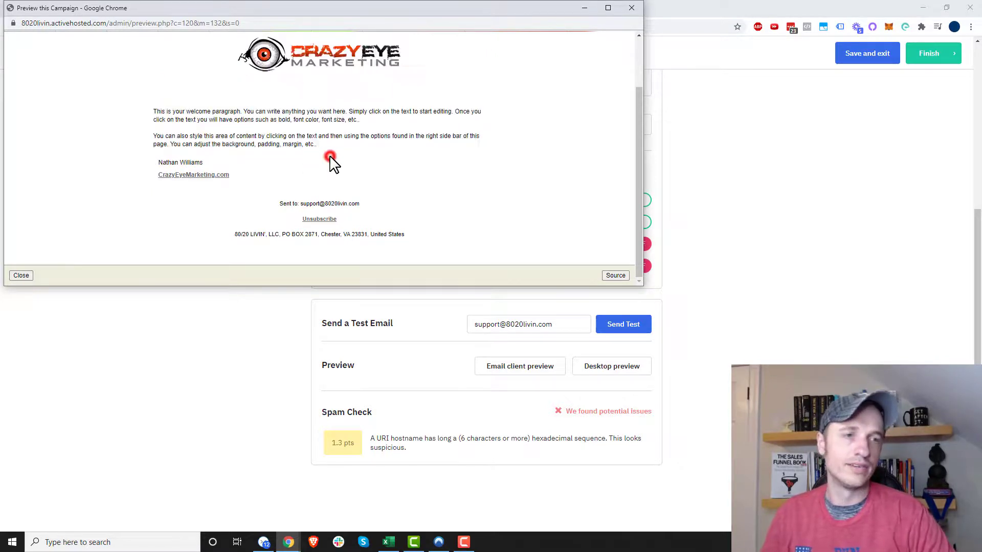
left_click(632, 8)
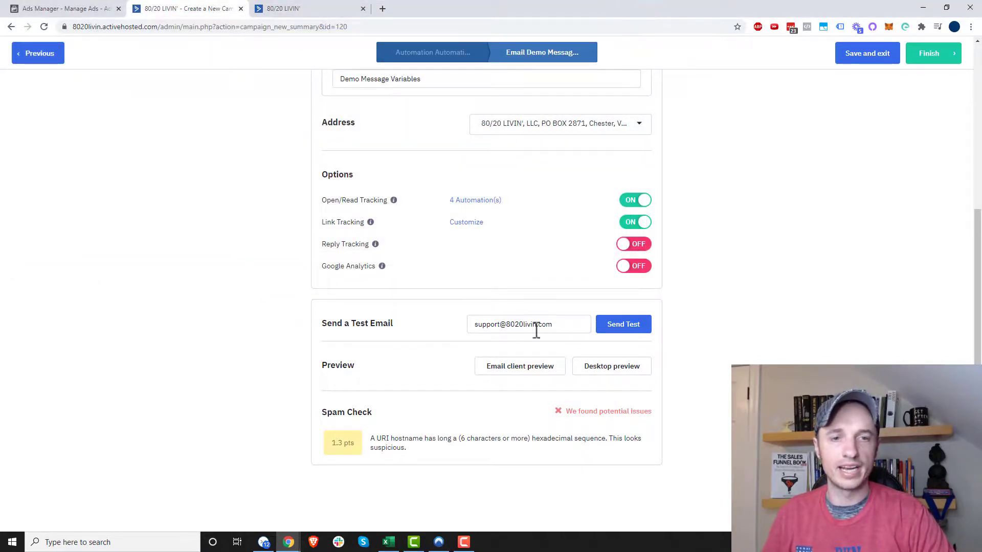
Step: Send a test email to the sender's own e-mail address, and save and exit the email
triple_click(565, 325)
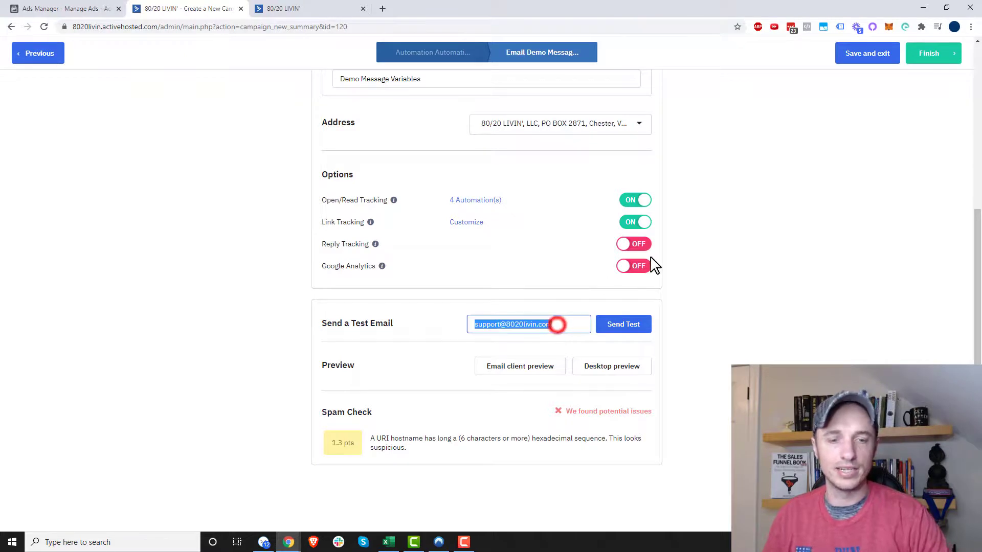
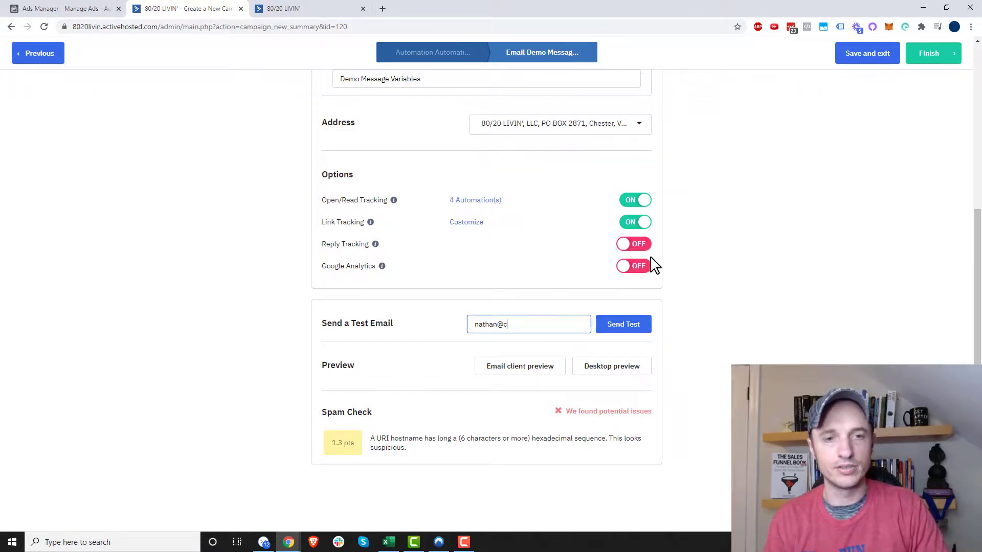
left_click(627, 333)
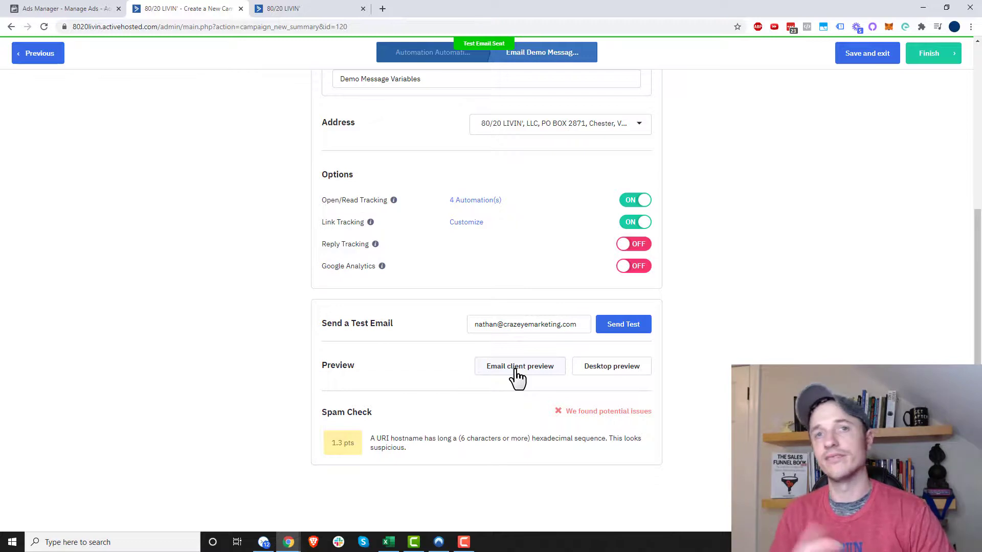
left_click(263, 542)
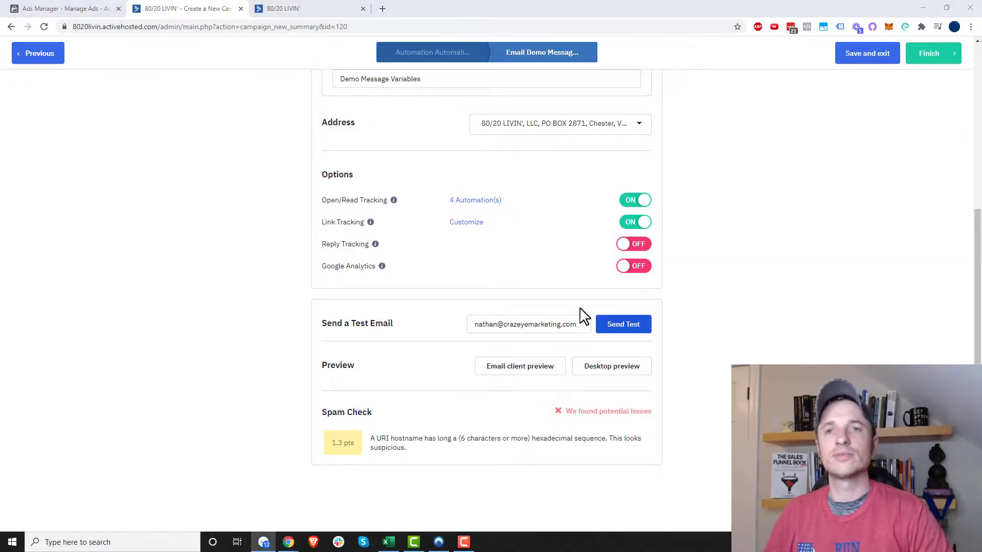
left_click(871, 54)
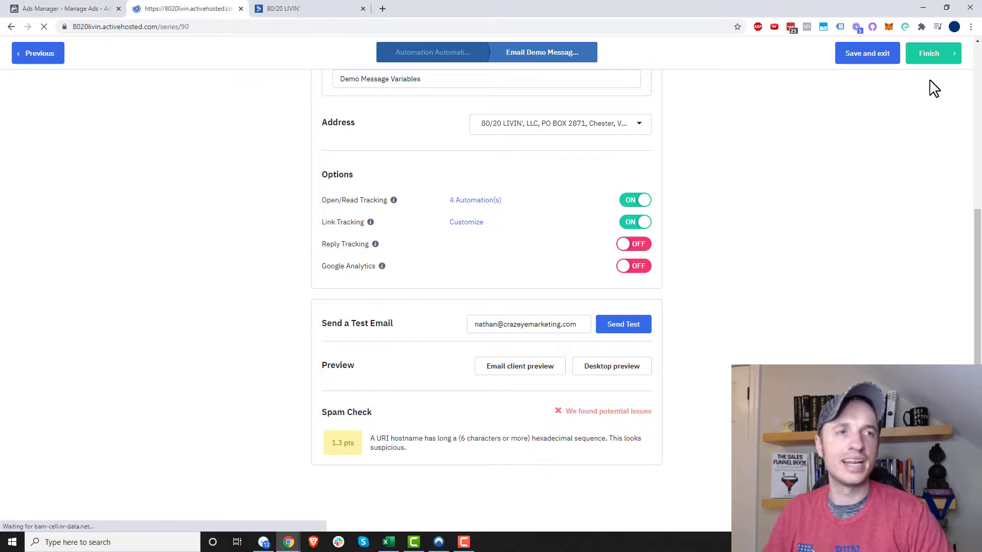
Step: Edit the Demo Footer message variable, adding a phone number on a new line below the CrazyEyeMarketing.com link
left_click(308, 9)
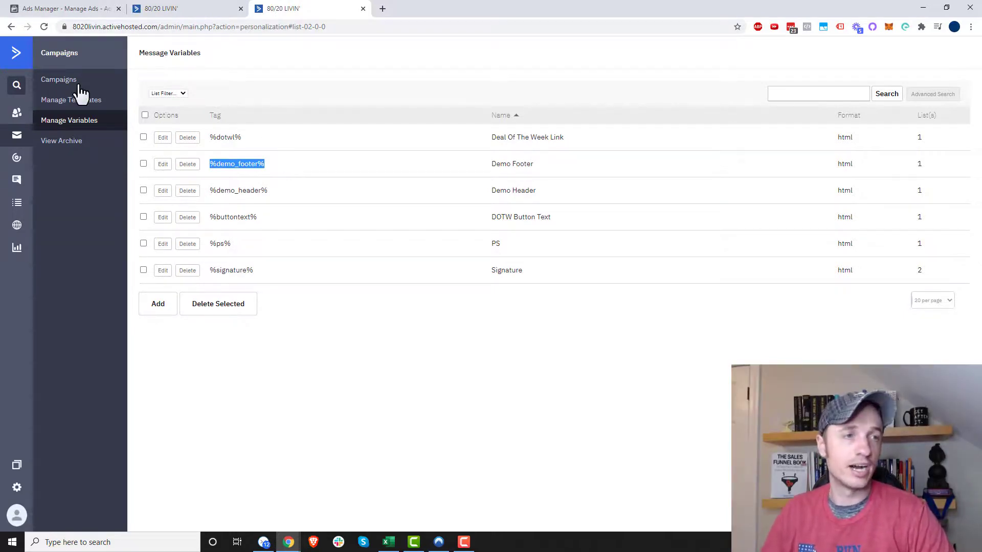
left_click(160, 166)
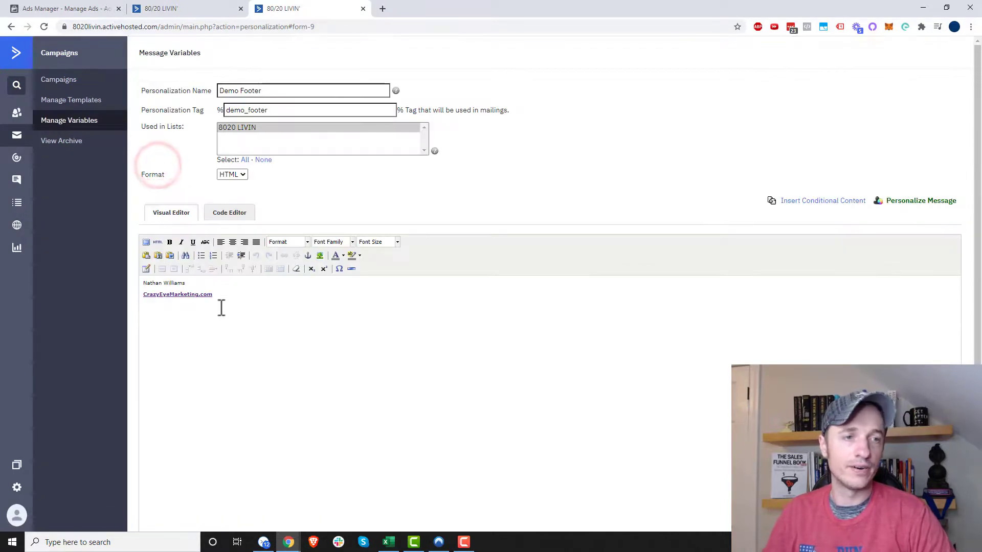
left_click(227, 291)
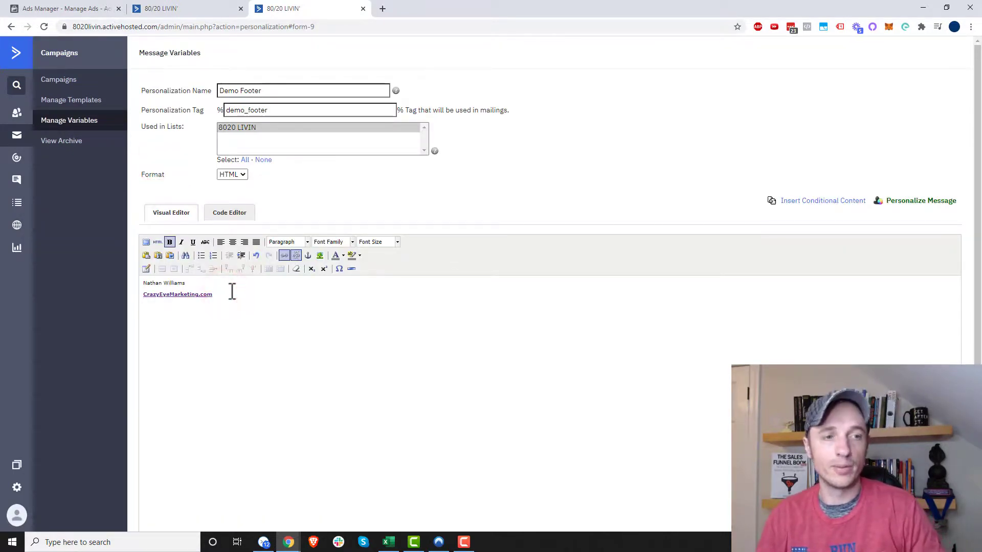
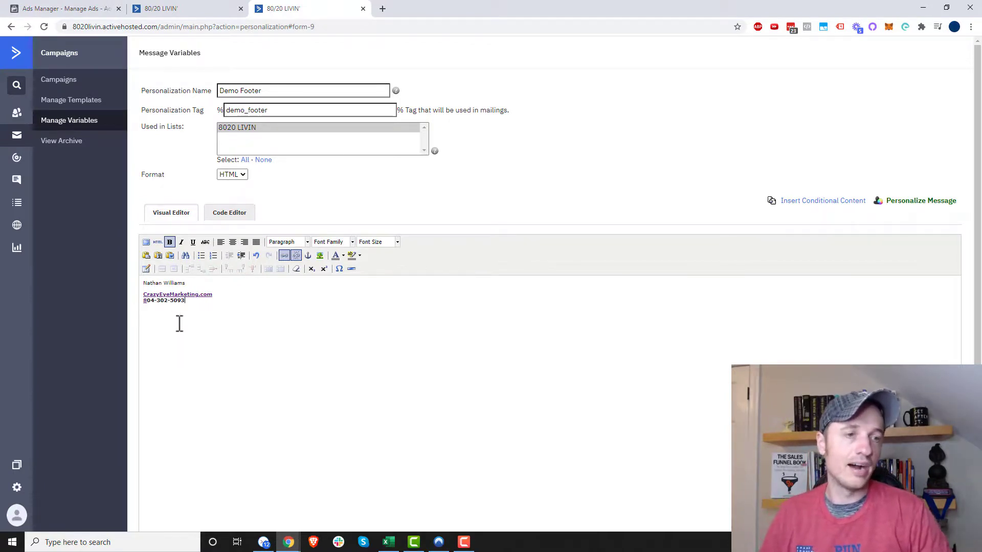
left_click_drag(186, 301, 116, 302)
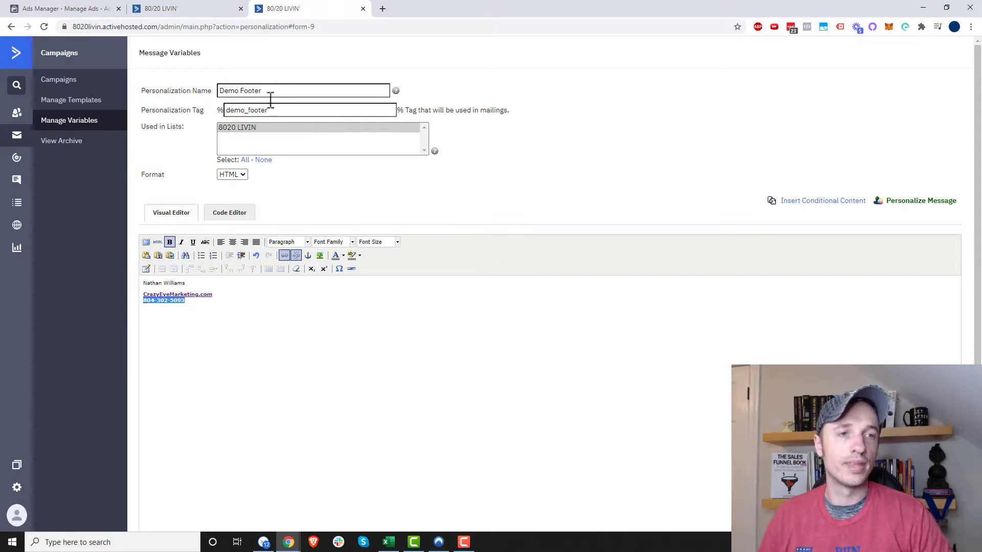
key("Right")
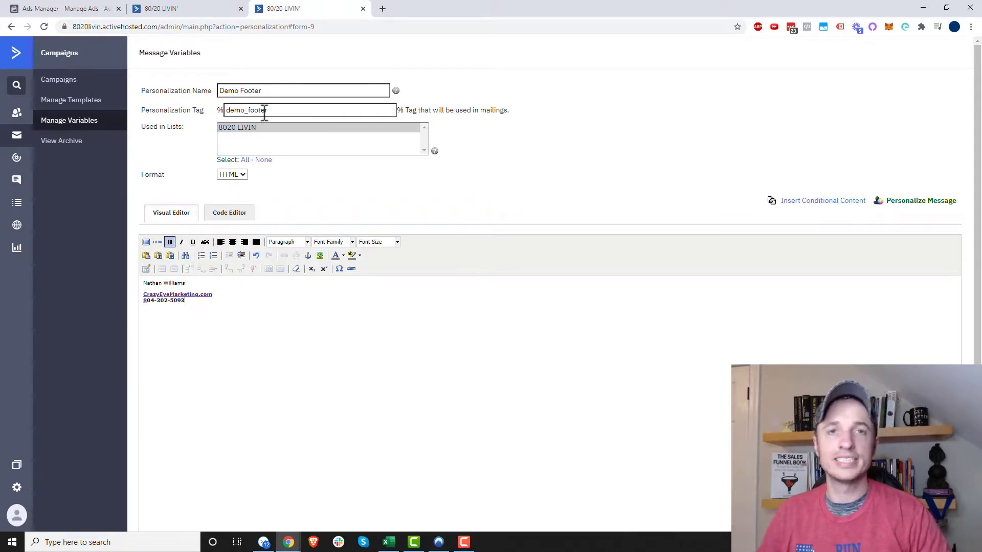
left_click_drag(194, 309, 130, 311)
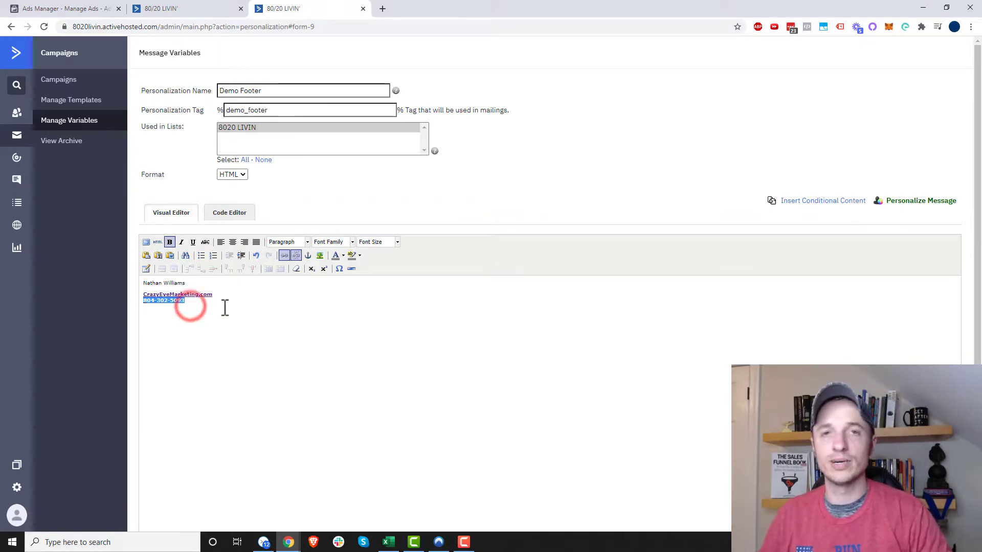